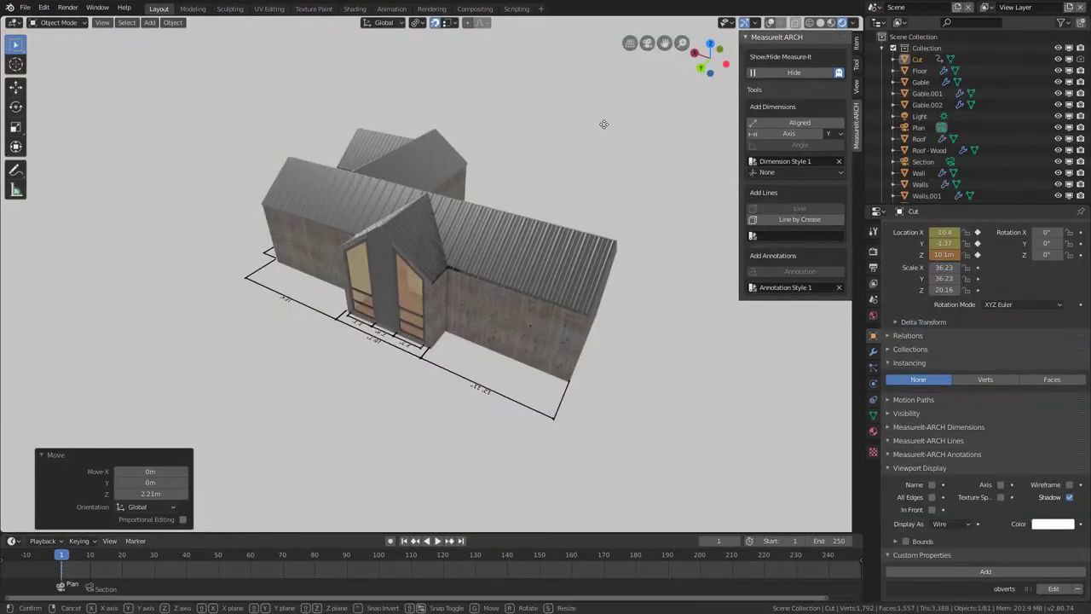
Move the Cut object up 2.21 m on Z, then orbit to view the opened house
key(g)
key(z)
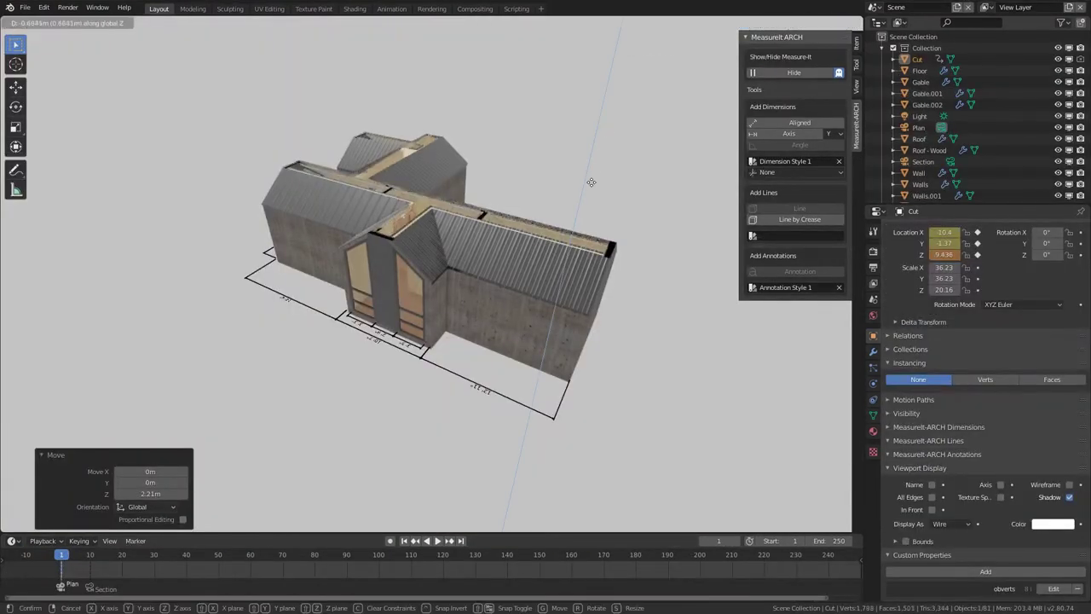
click(610, 309)
mouse_move(614, 317)
middle_down()
mouse_move(619, 286)
mouse_move(474, 311)
mouse_move(457, 337)
mouse_move(458, 266)
middle_up()
scroll(457, 338, up, 3)
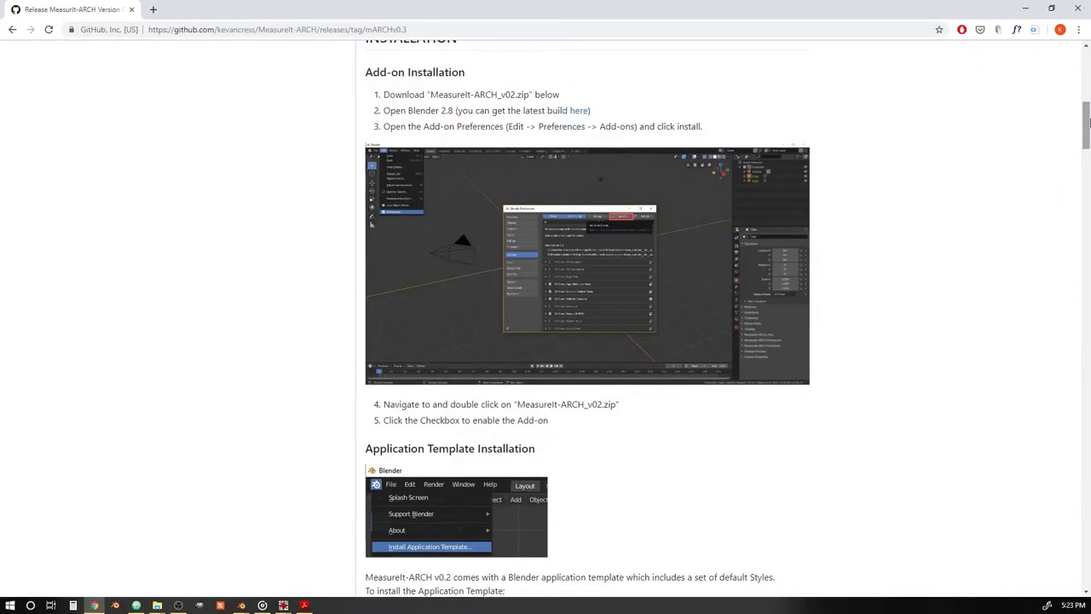
Scroll the release page down to the Add-on Installation section
drag(1087, 123, 1086, 587)
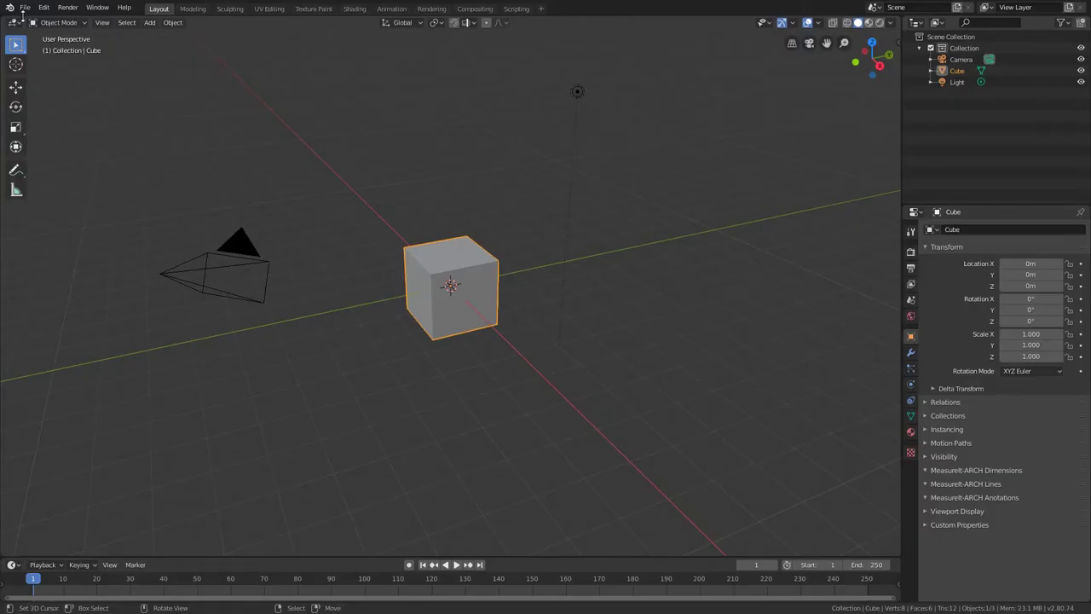
Browse the File menu, the cube's object and mesh data properties, and the scene style list
click(25, 9)
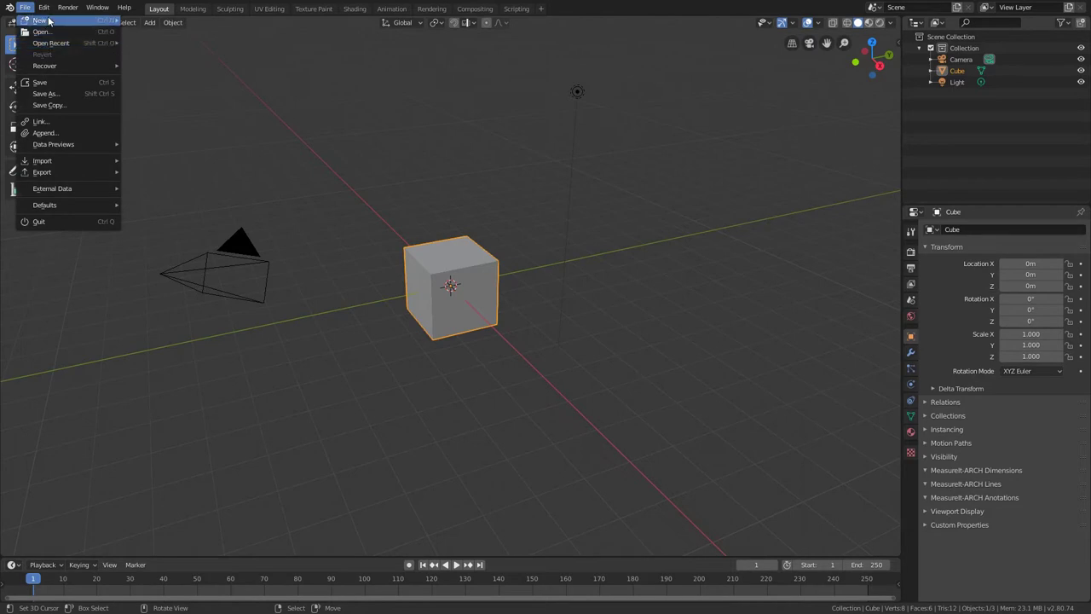
mouse_move(43, 20)
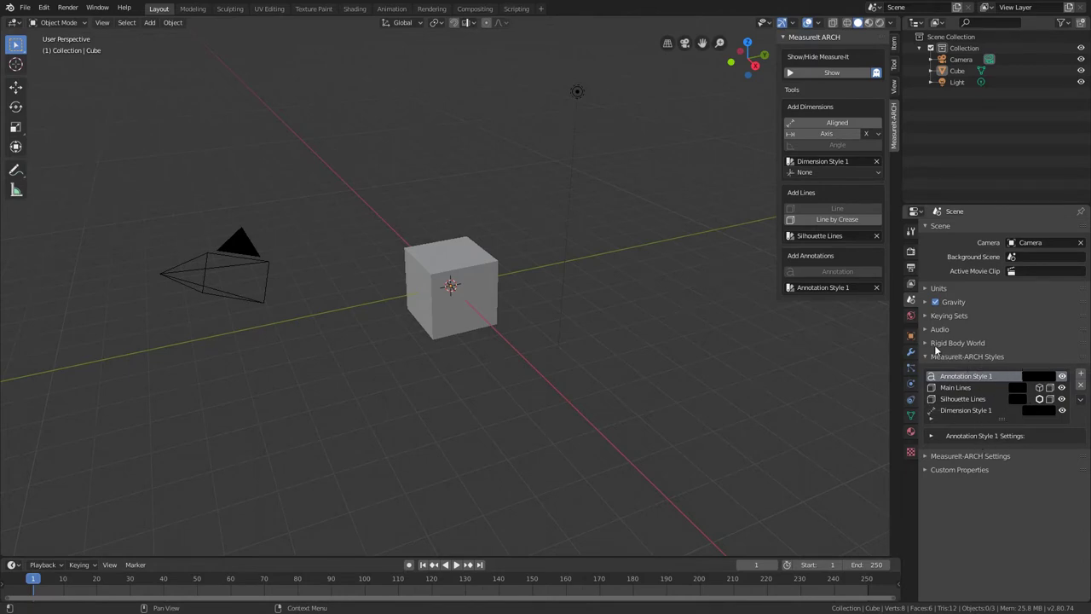
click(910, 335)
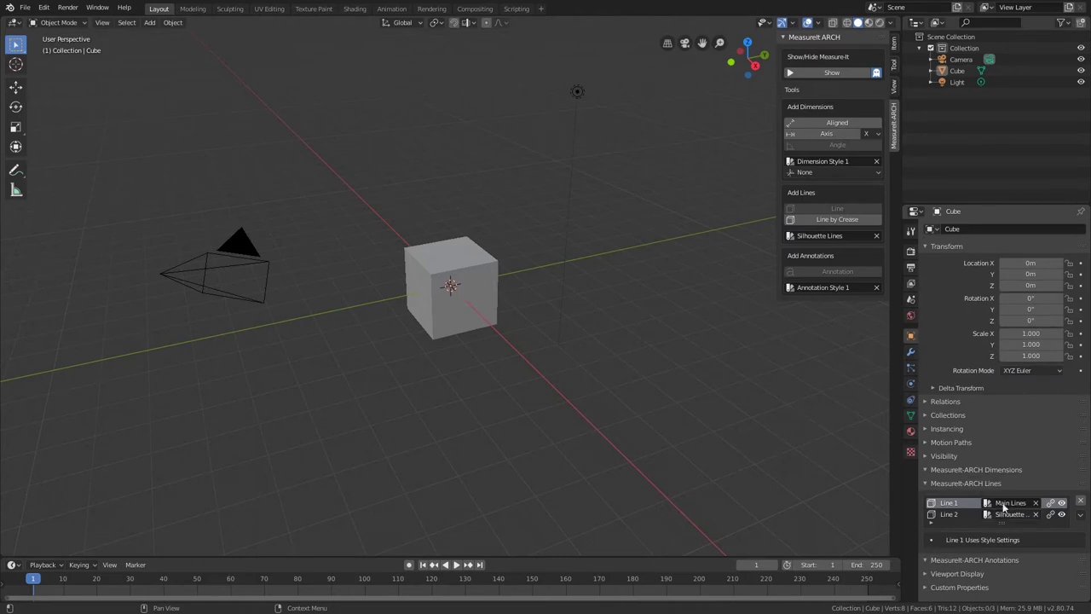
click(911, 299)
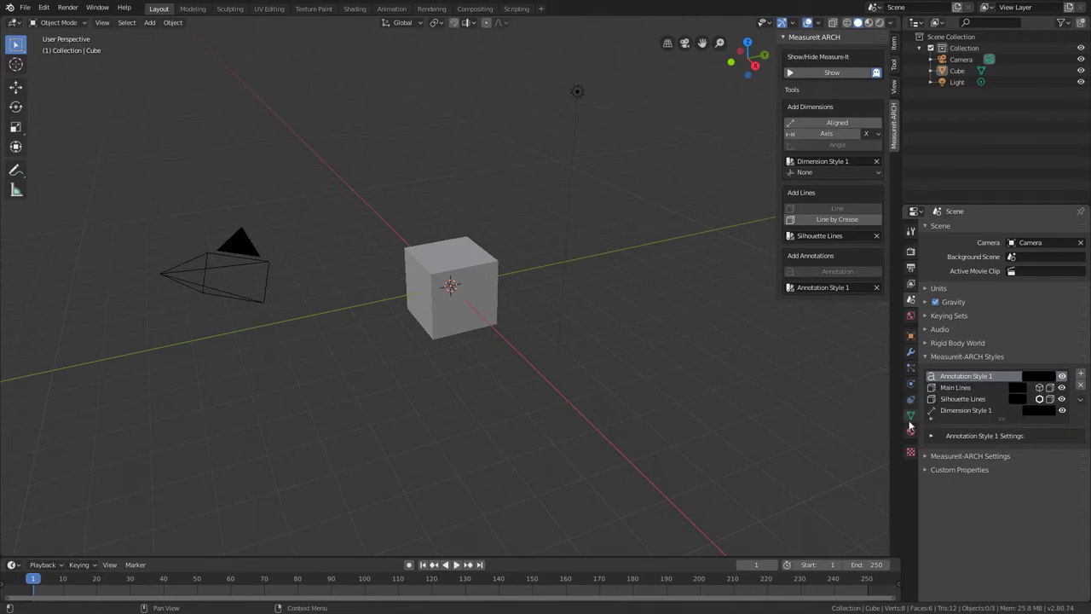
click(967, 390)
click(960, 411)
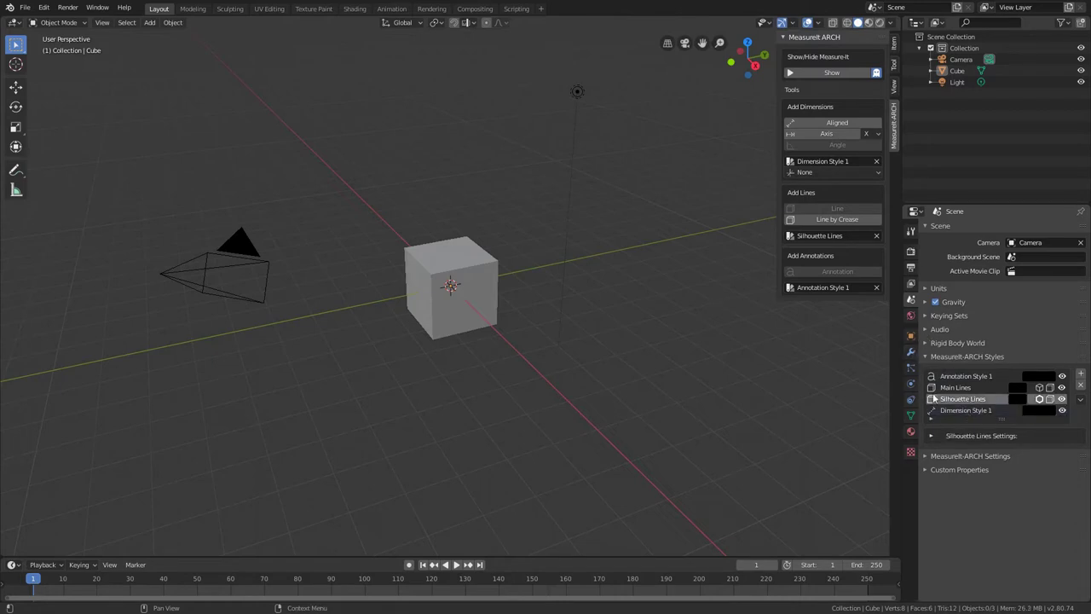
click(911, 414)
mouse_move(1001, 297)
mouse_down()
mouse_move(982, 379)
mouse_move(1003, 309)
mouse_up()
click(910, 299)
Inspect the Silhouette Lines and Dimension Style 1 style settings
click(930, 437)
click(976, 411)
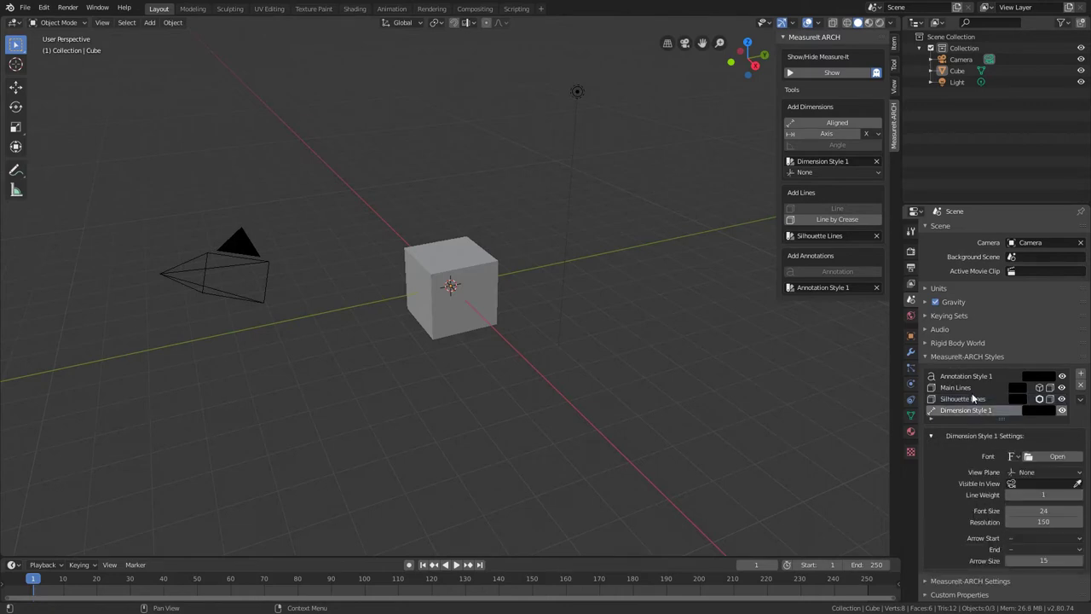
click(971, 399)
click(973, 388)
click(977, 400)
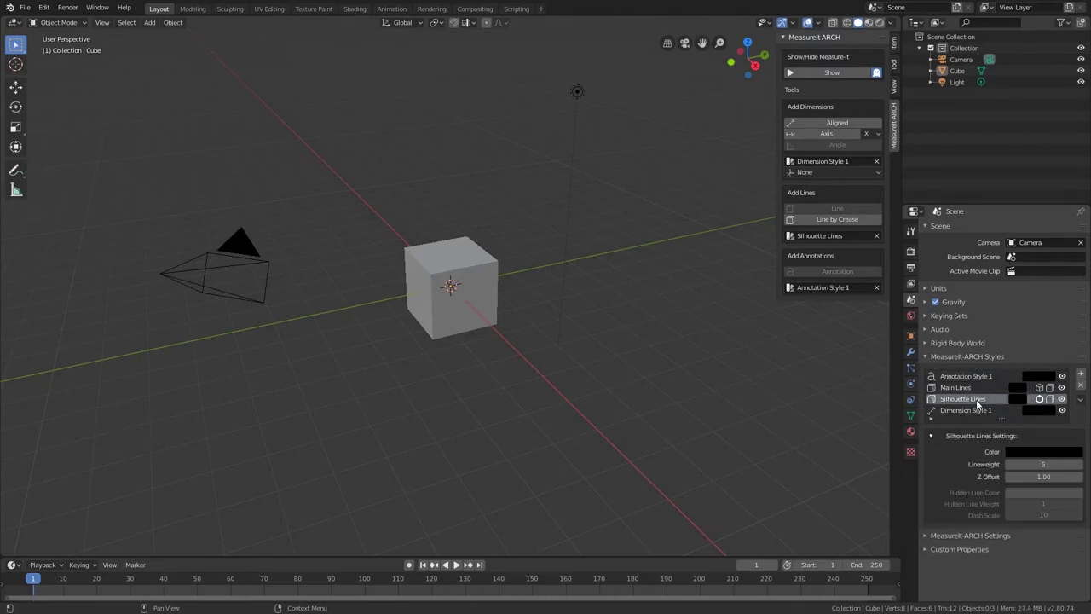
click(982, 410)
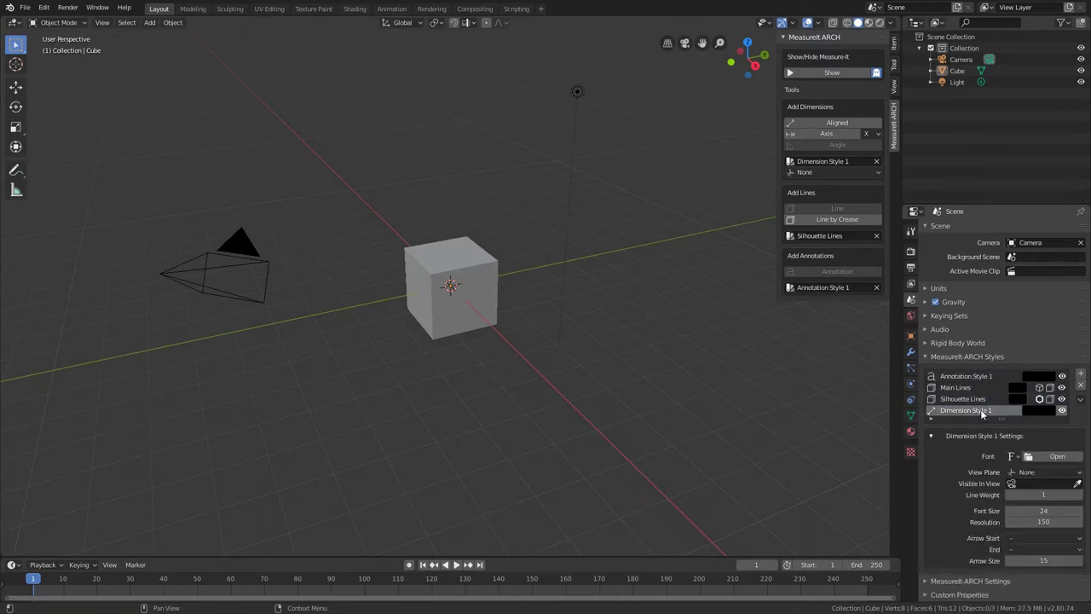
Add and then remove a Dimension style, and switch on MeasureIt-ARCH Show drawing
click(1080, 374)
click(1031, 403)
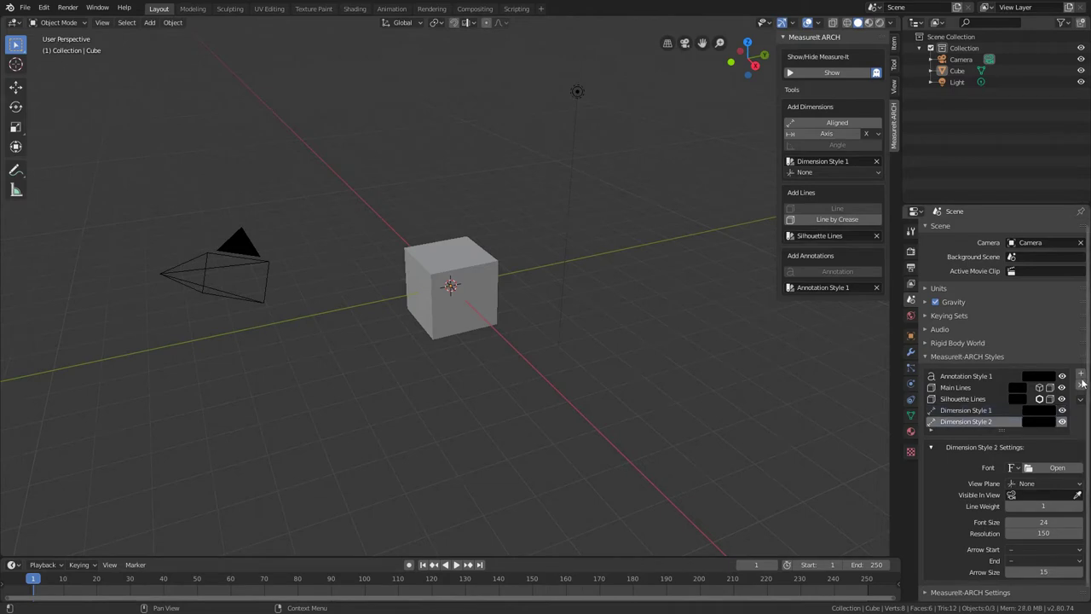
click(1081, 386)
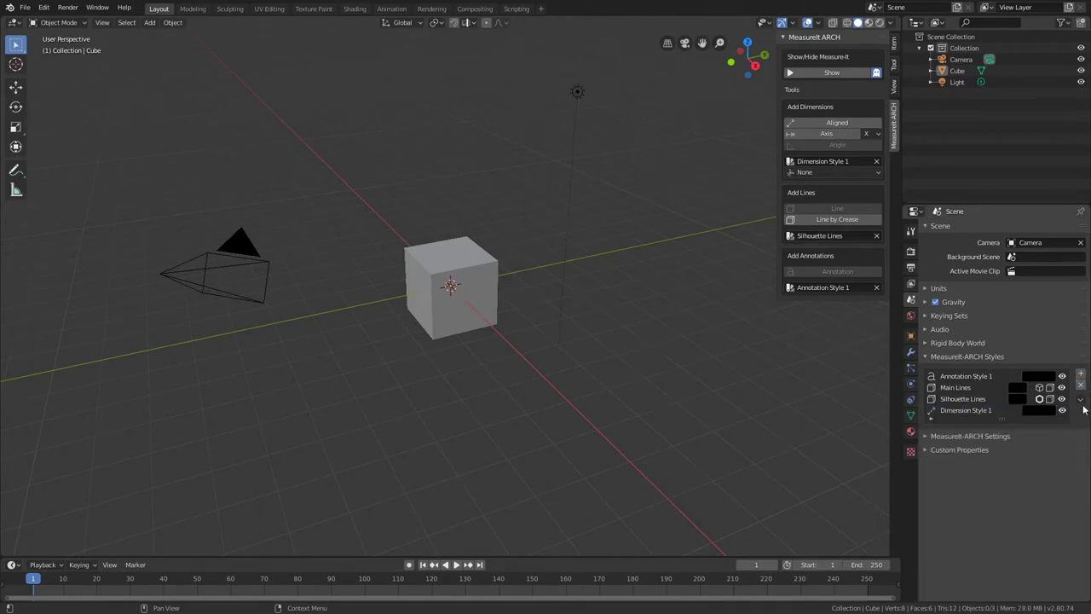
click(1081, 399)
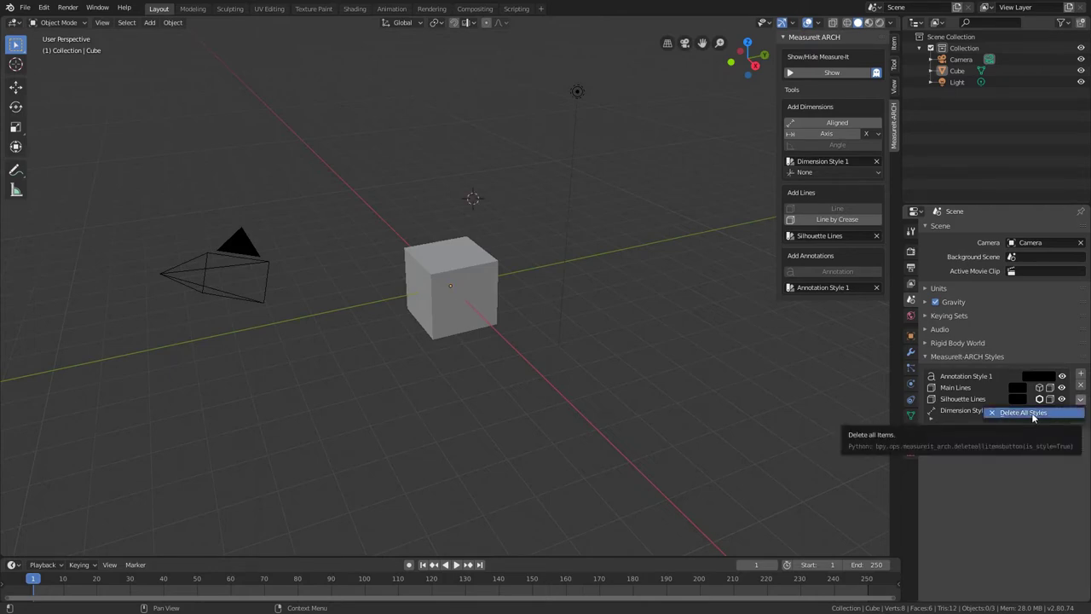
click(841, 73)
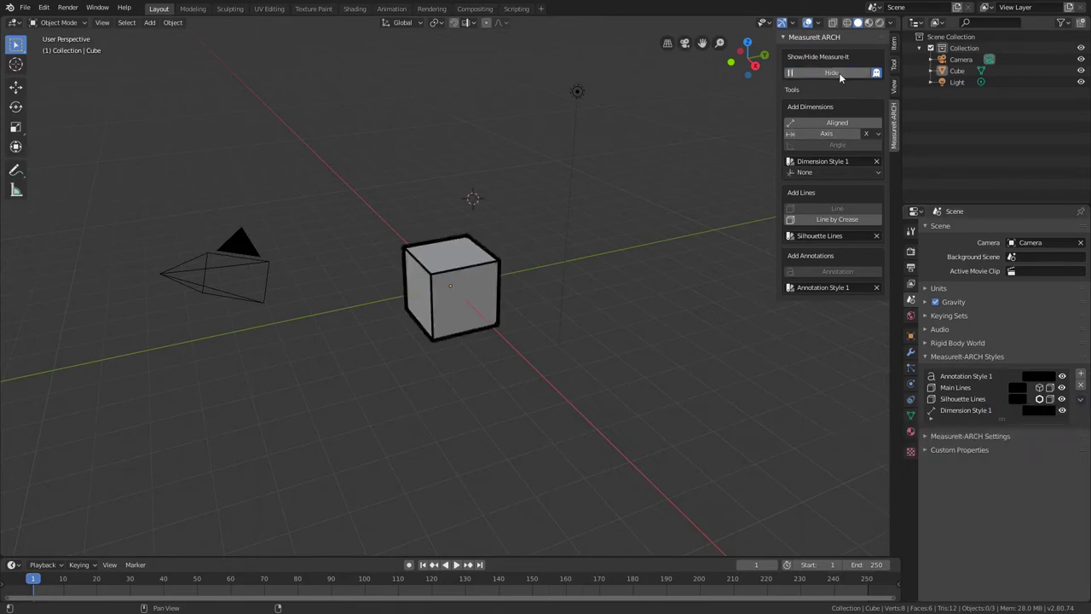
middle_drag(567, 311, 662, 287)
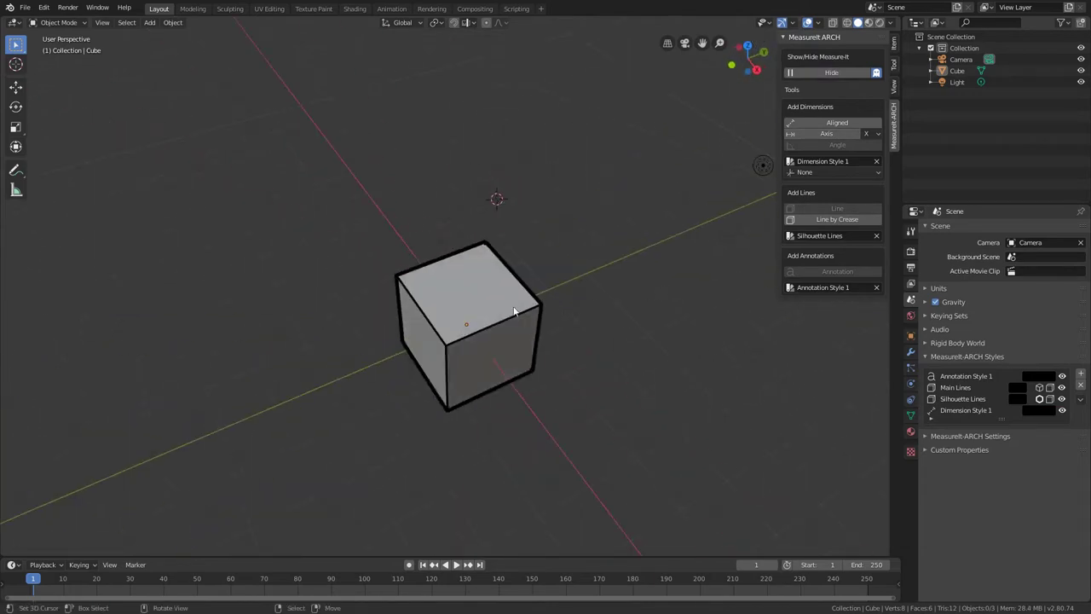
click(477, 302)
shift+middle_drag(488, 283, 546, 300)
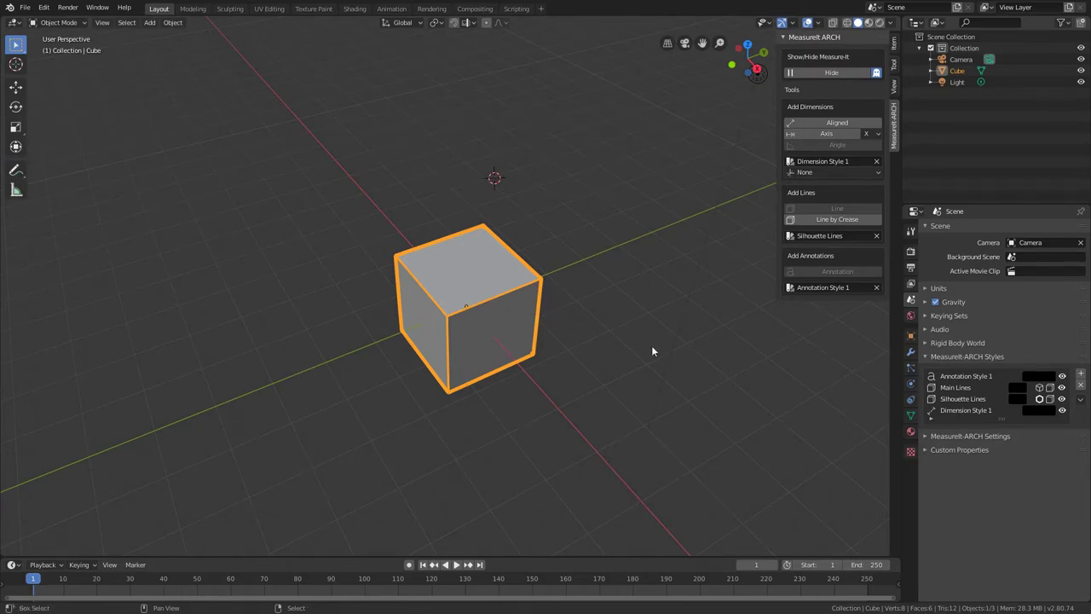
key(shift+d)
click(467, 242)
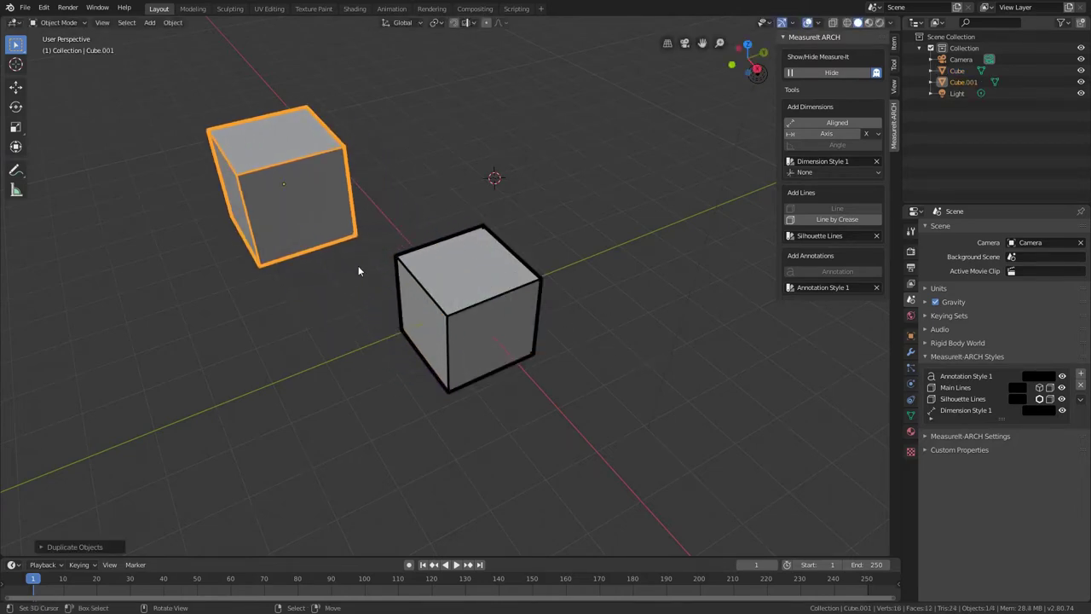
shift+click(484, 291)
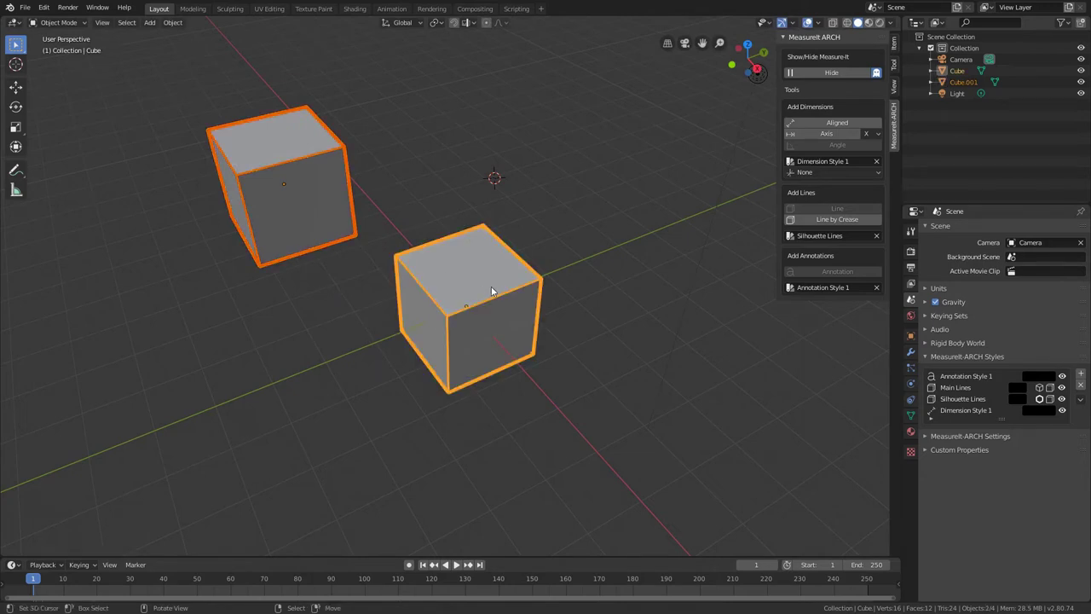
click(492, 291)
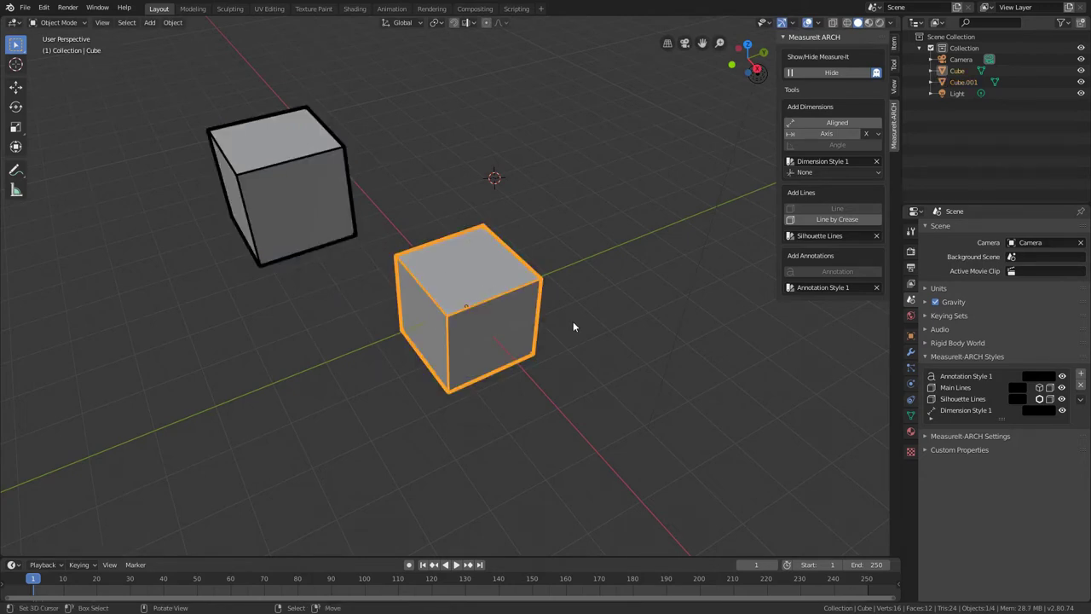
click(348, 195)
key(Delete)
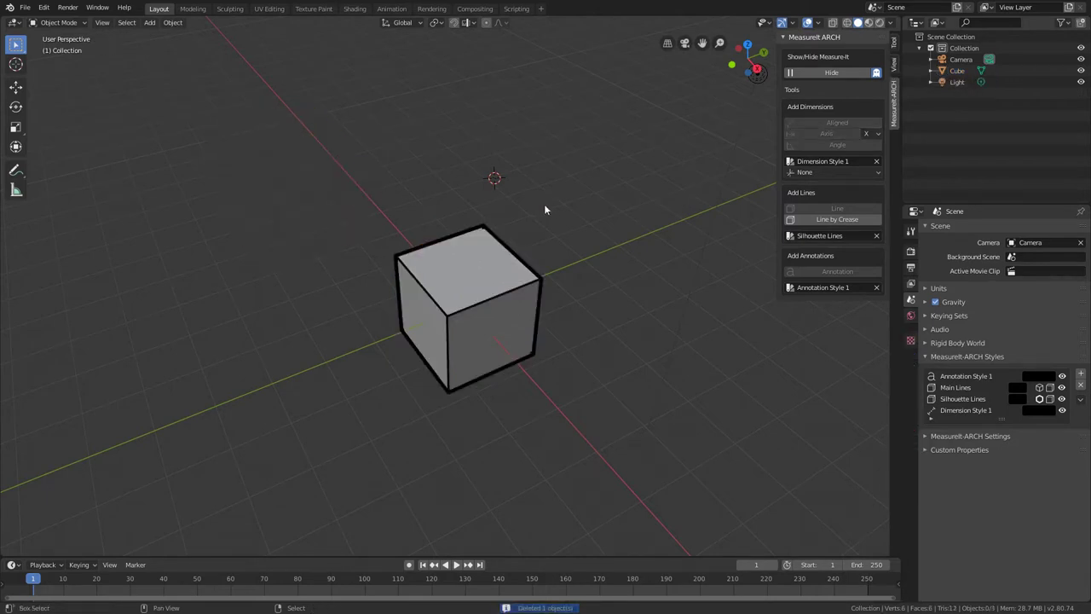
Select the cube, orbit to view it from above, and enter Edit Mode
shift+middle_drag(546, 209, 511, 229)
click(478, 254)
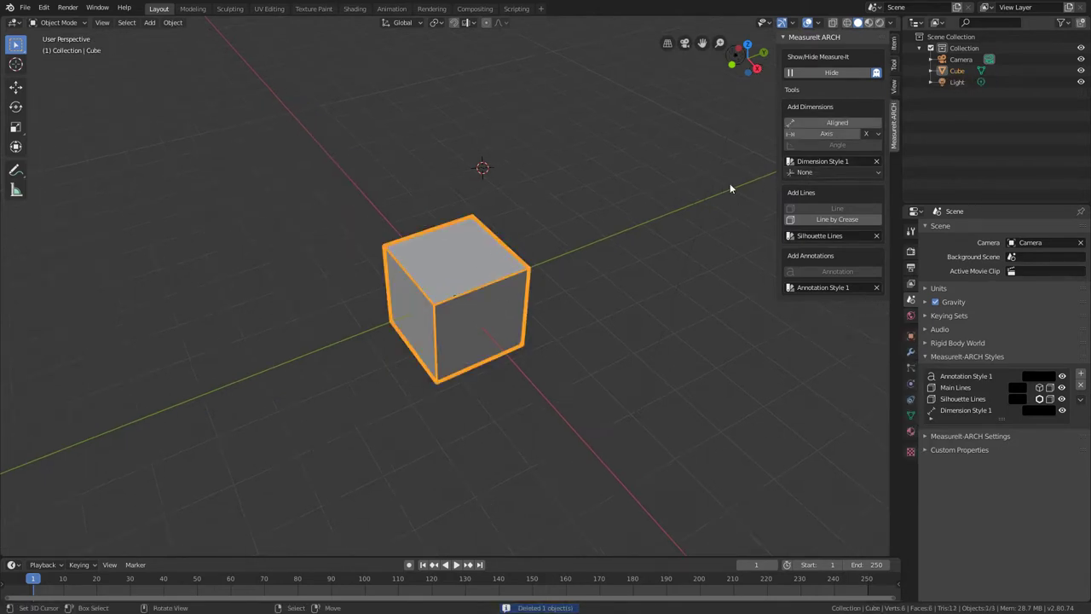
middle_drag(502, 226, 464, 256)
middle_drag(523, 180, 460, 236)
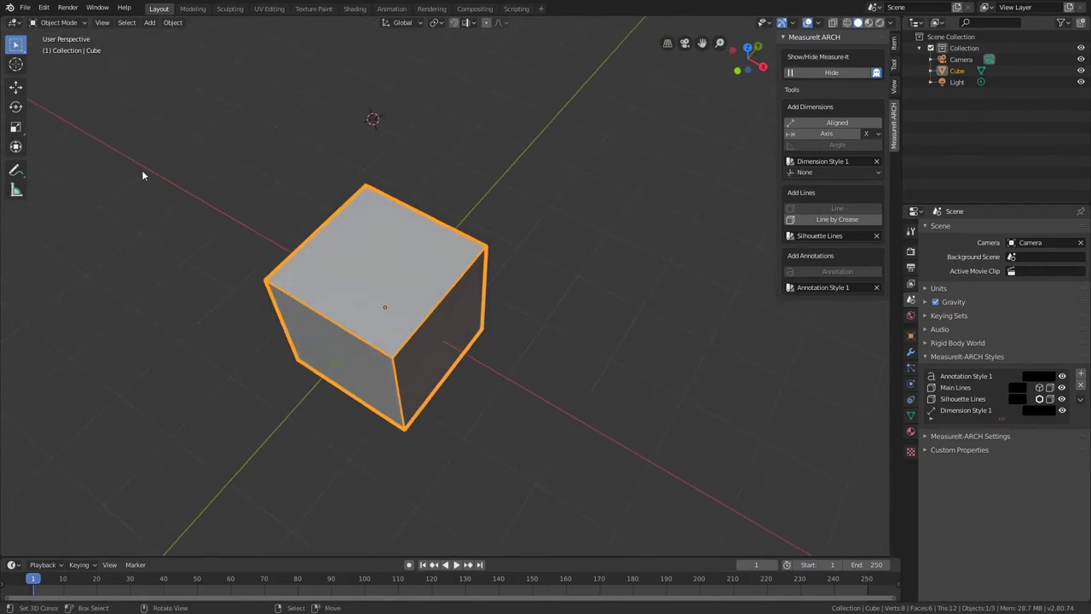
middle_drag(637, 508, 501, 310)
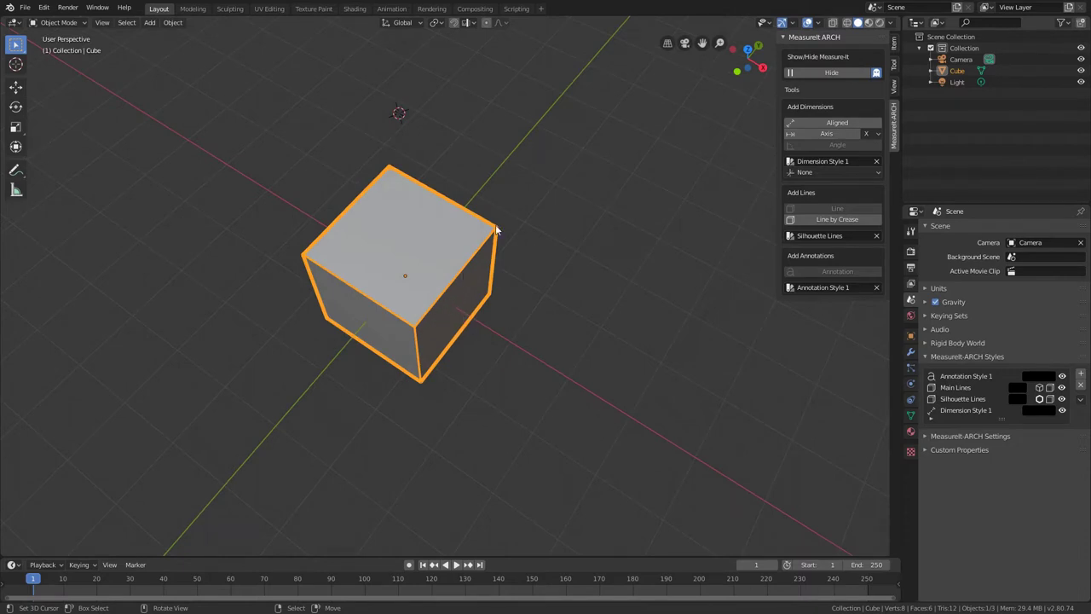
middle_drag(508, 376, 546, 369)
key(Tab)
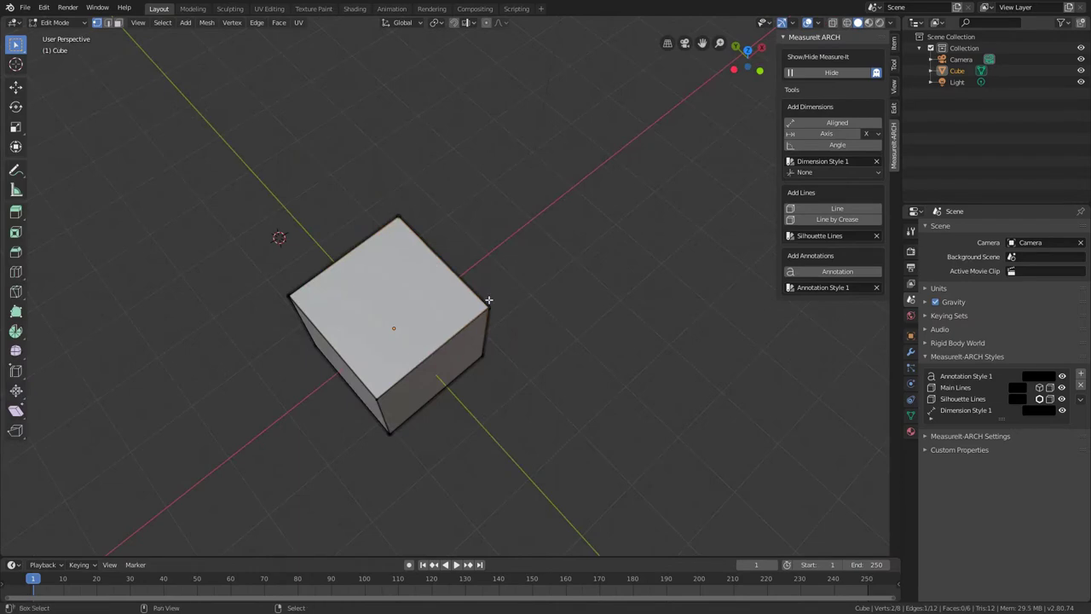
Add a Y-axis dimension in the XY Plane to the cube, then return to Object Mode
click(878, 134)
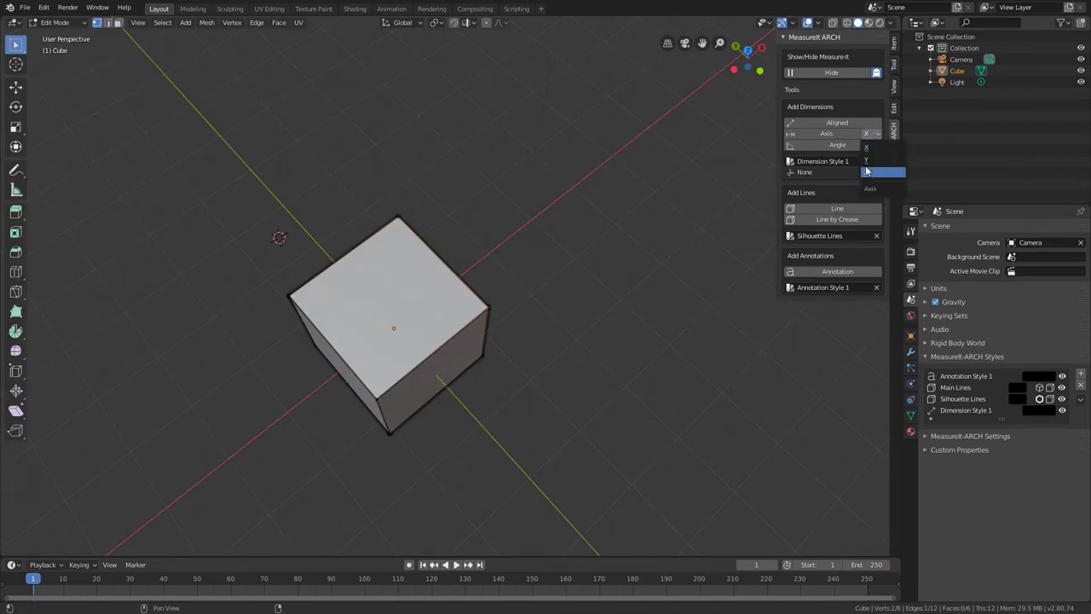
click(879, 161)
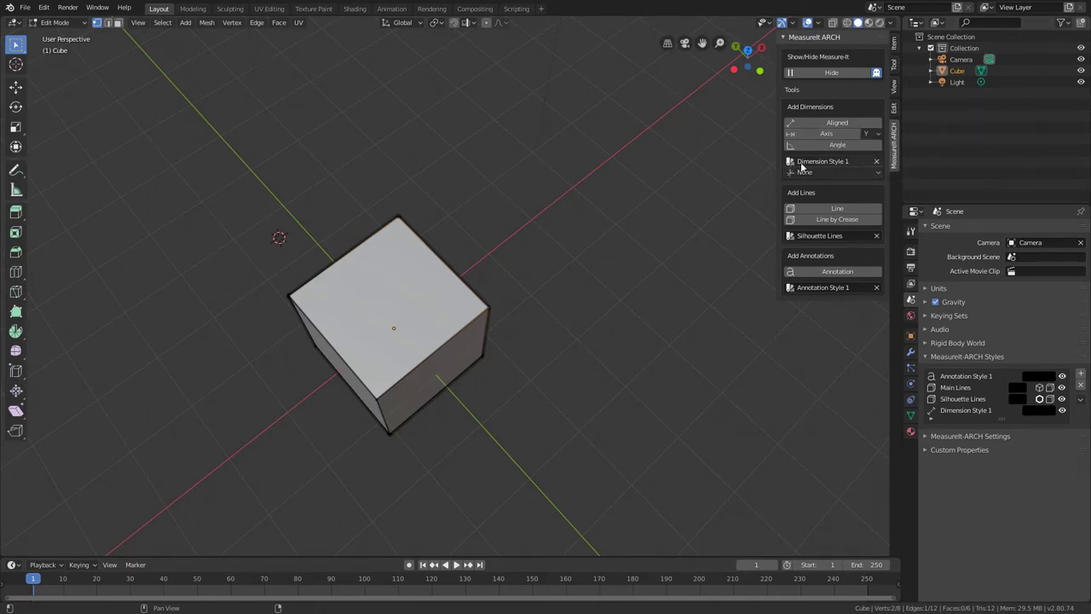
click(853, 174)
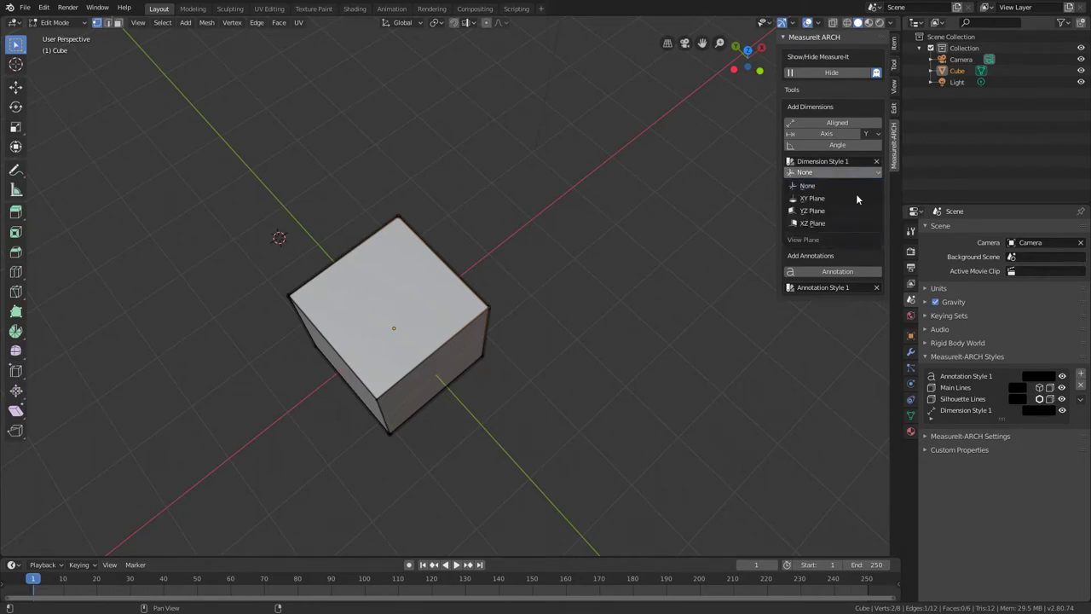
click(848, 200)
click(826, 134)
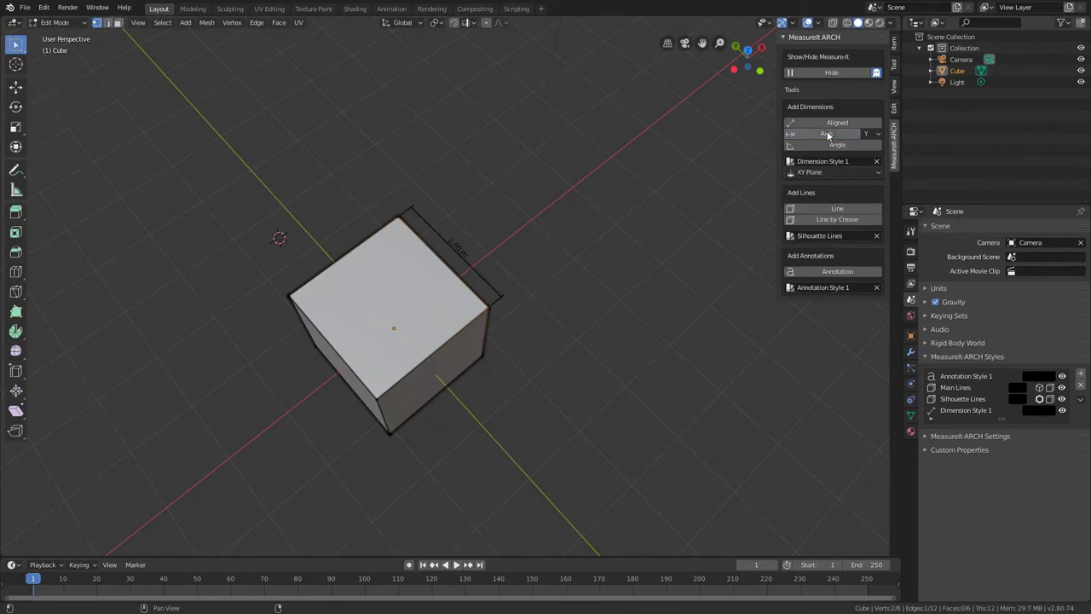
key(Tab)
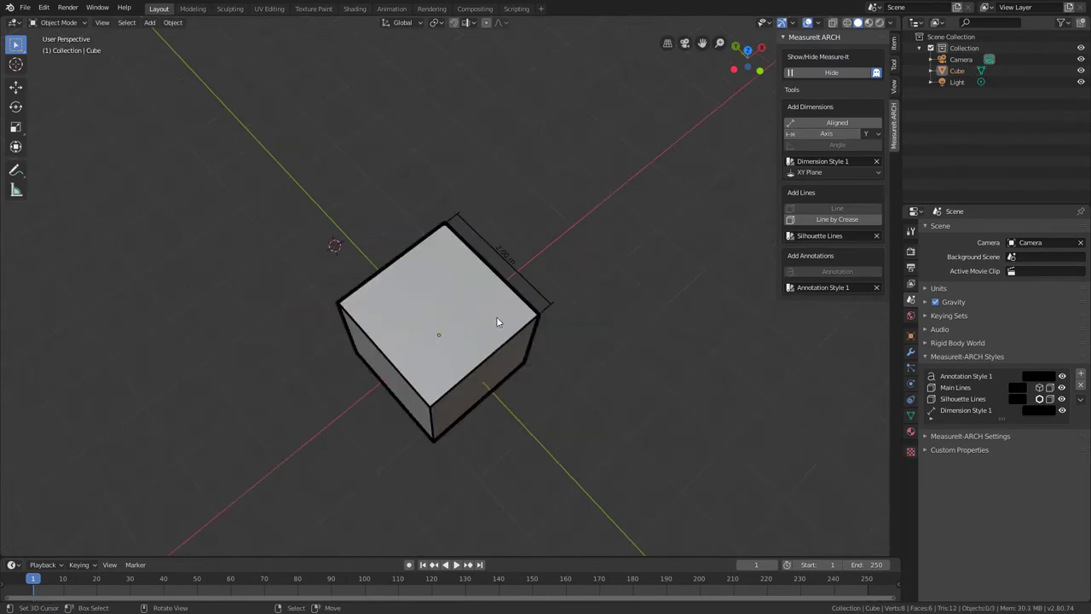
Rotate the cube 28.2° about the Z axis
click(500, 322)
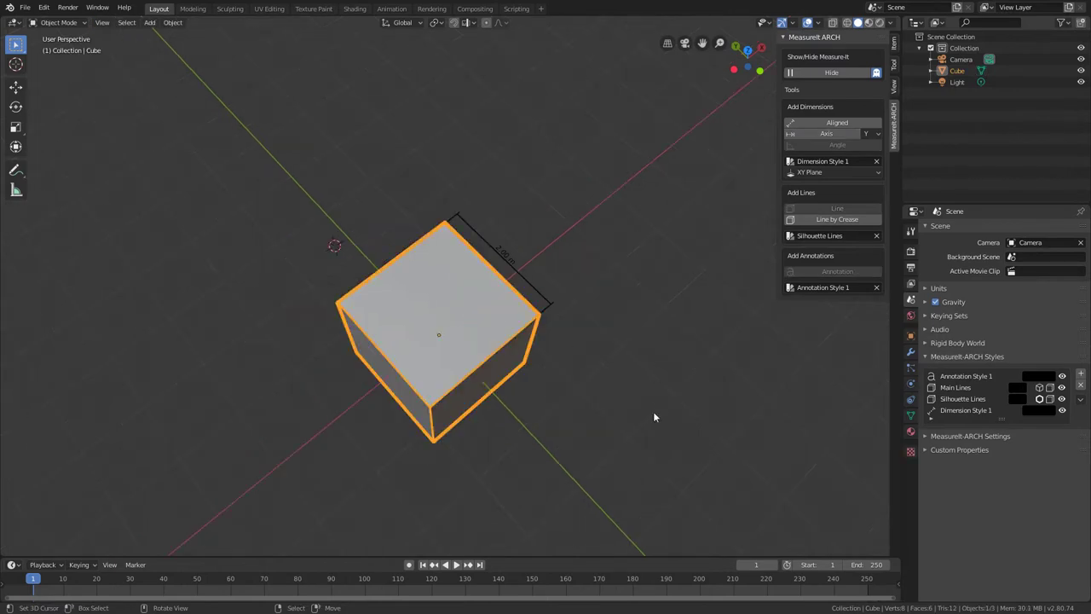
key(r)
key(r)
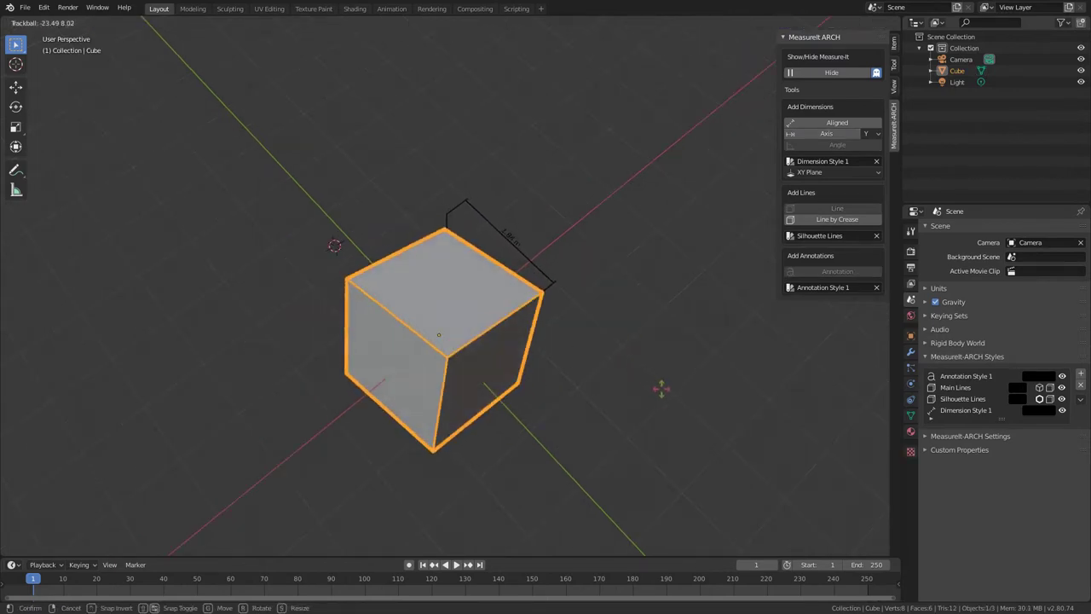
click(647, 375)
middle_drag(648, 375, 520, 372)
middle_drag(337, 339, 382, 345)
key(alt+r)
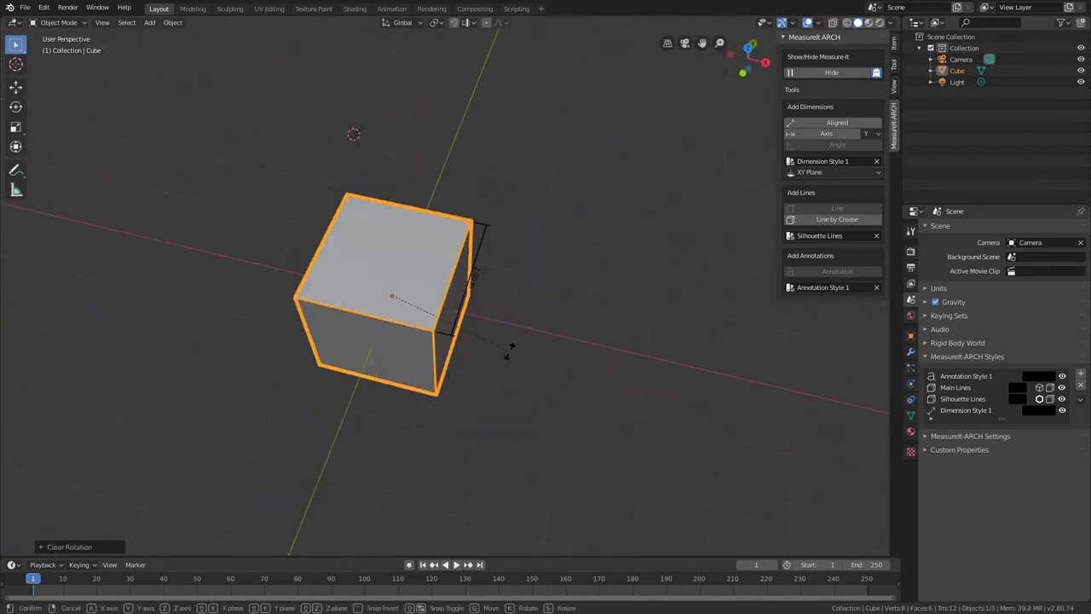
key(r)
key(z)
click(527, 307)
middle_drag(526, 307, 520, 300)
click(505, 330)
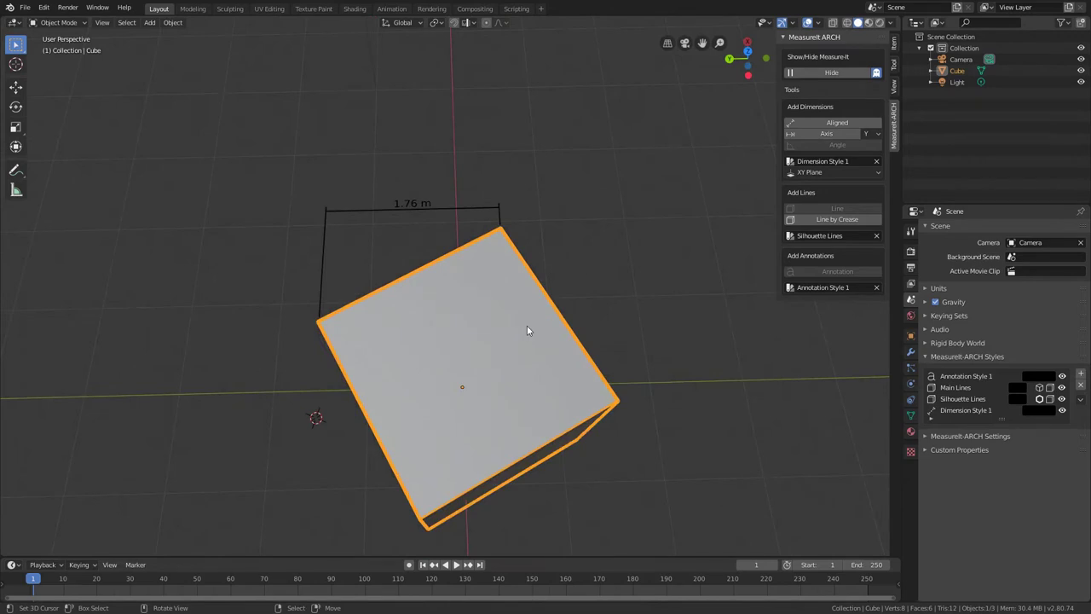
Set the dimension's View Plane Override to None
click(910, 335)
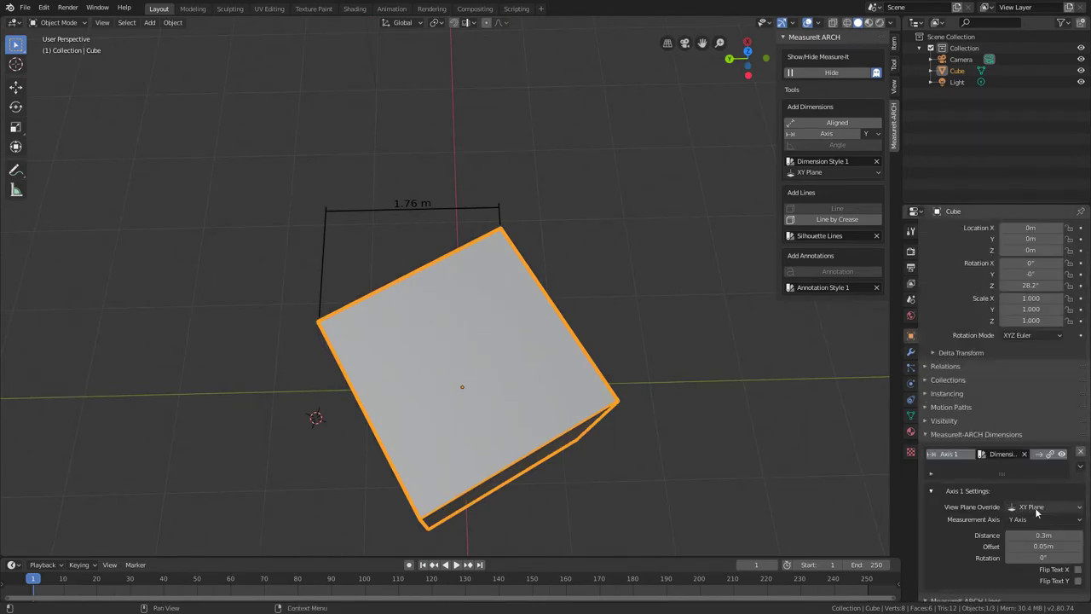
shift+middle_drag(475, 409, 442, 389)
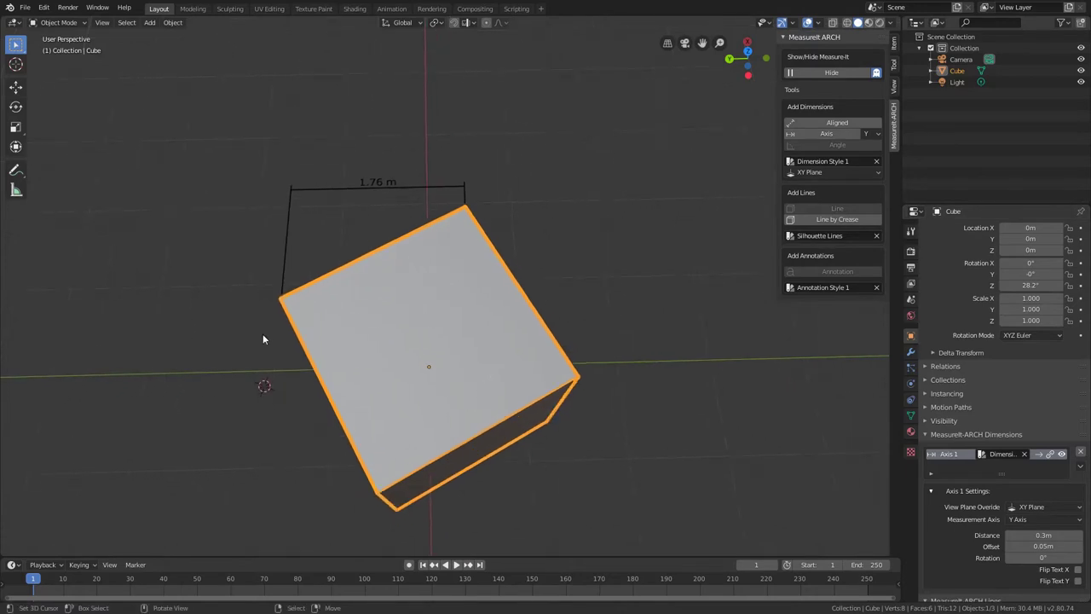
middle_drag(232, 358, 484, 357)
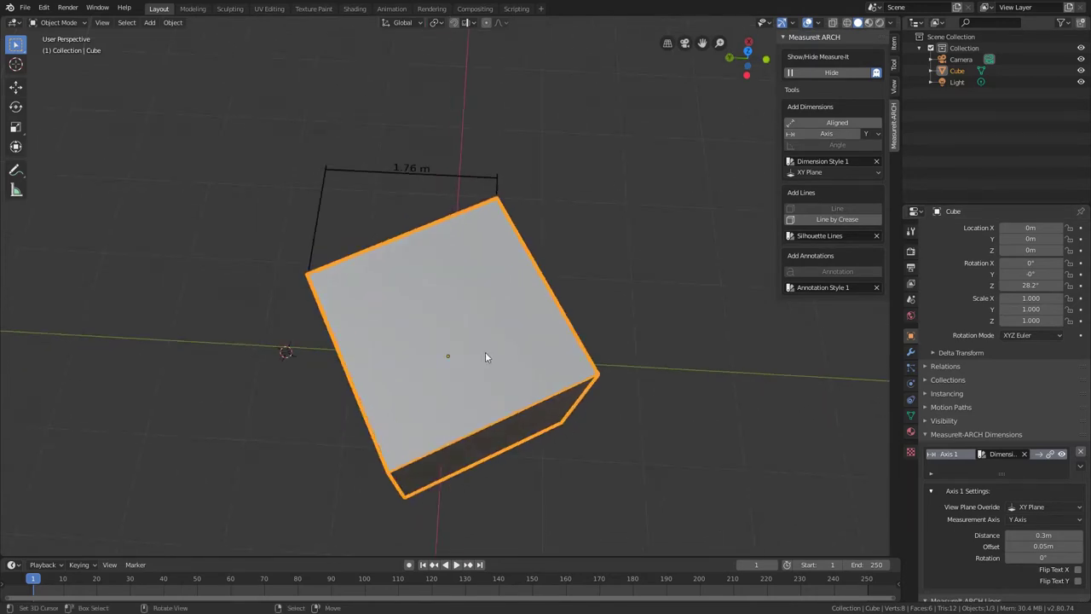
click(1034, 508)
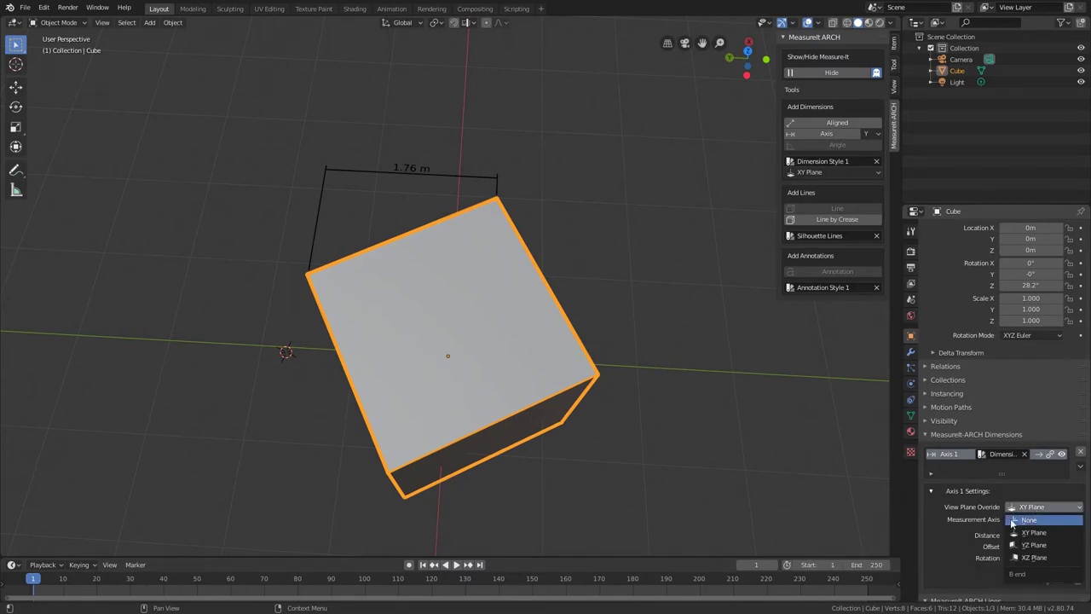
click(1014, 520)
Check the 1.76 m dimension in side, top and front views and enable Flip Text X
middle_drag(704, 412, 712, 353)
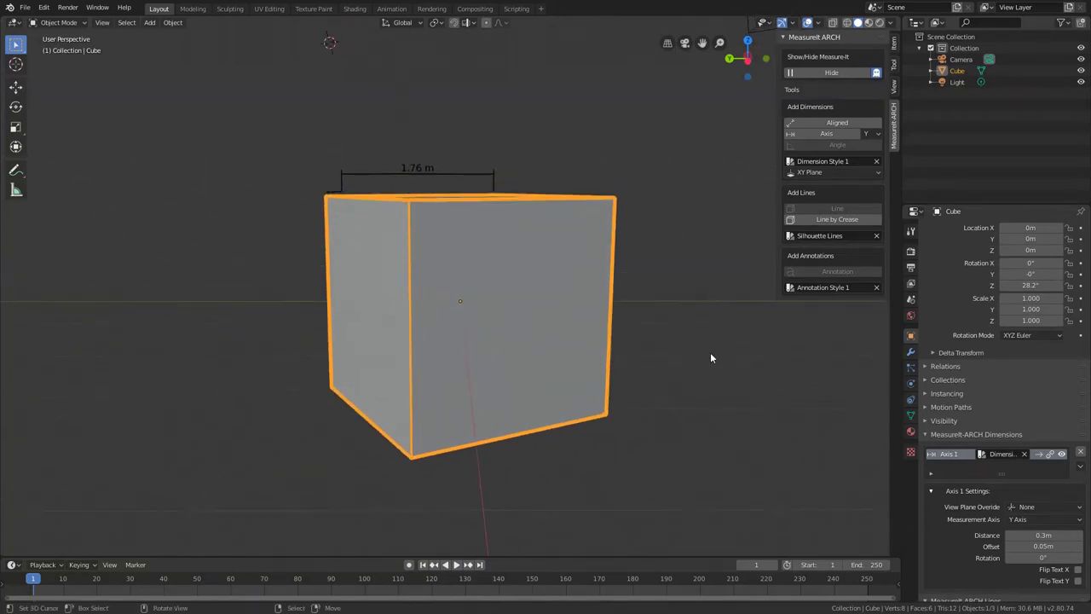
click(712, 354)
middle_drag(551, 341, 652, 326)
key(ctrl+KP_3)
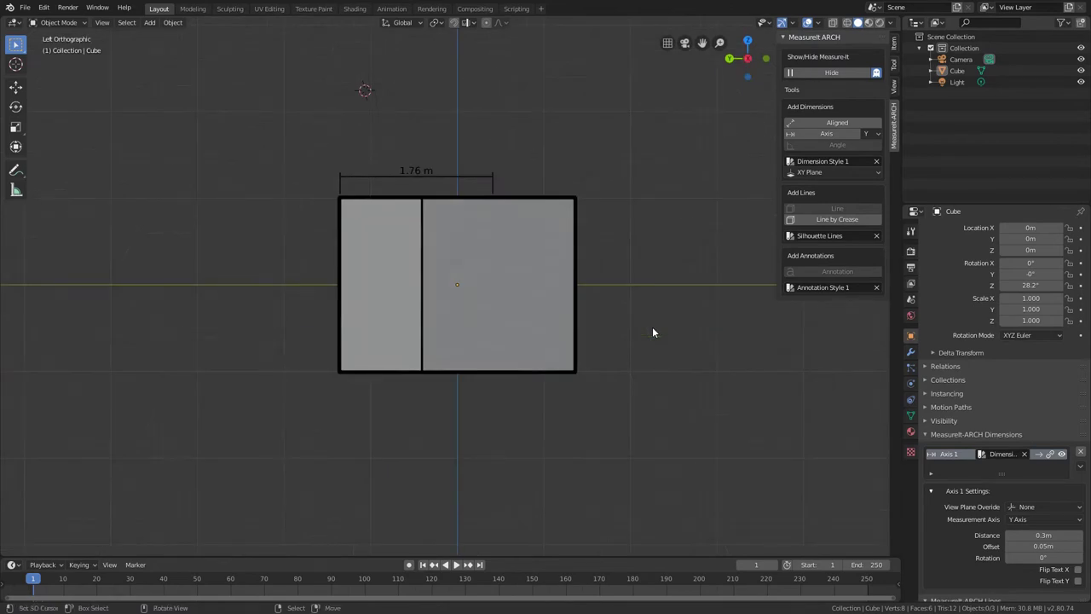
key(KP_7)
key(KP_1)
key(KP_7)
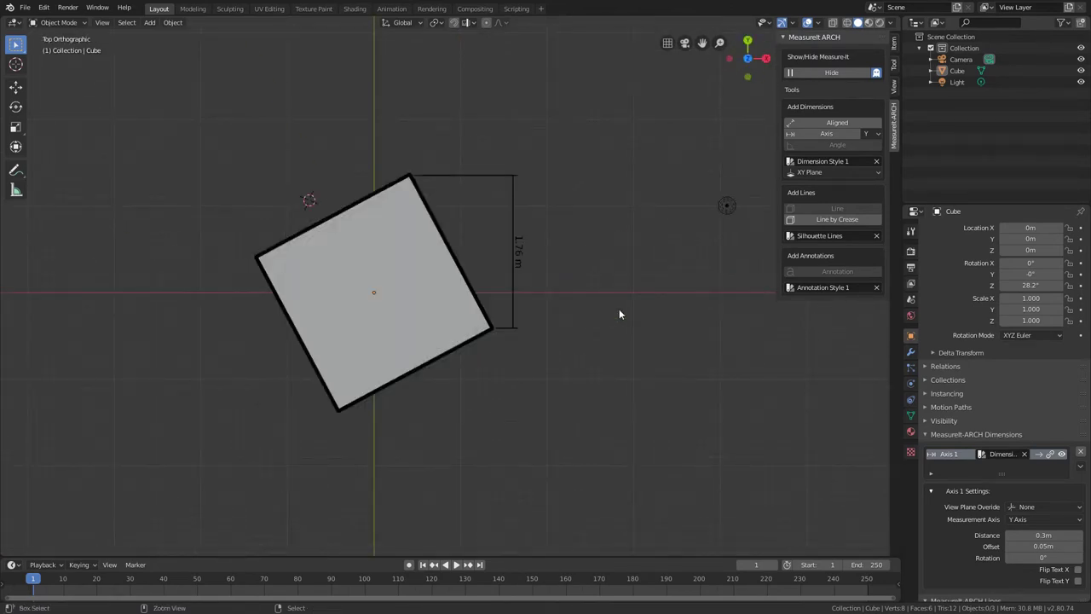
key(ctrl+KP_3)
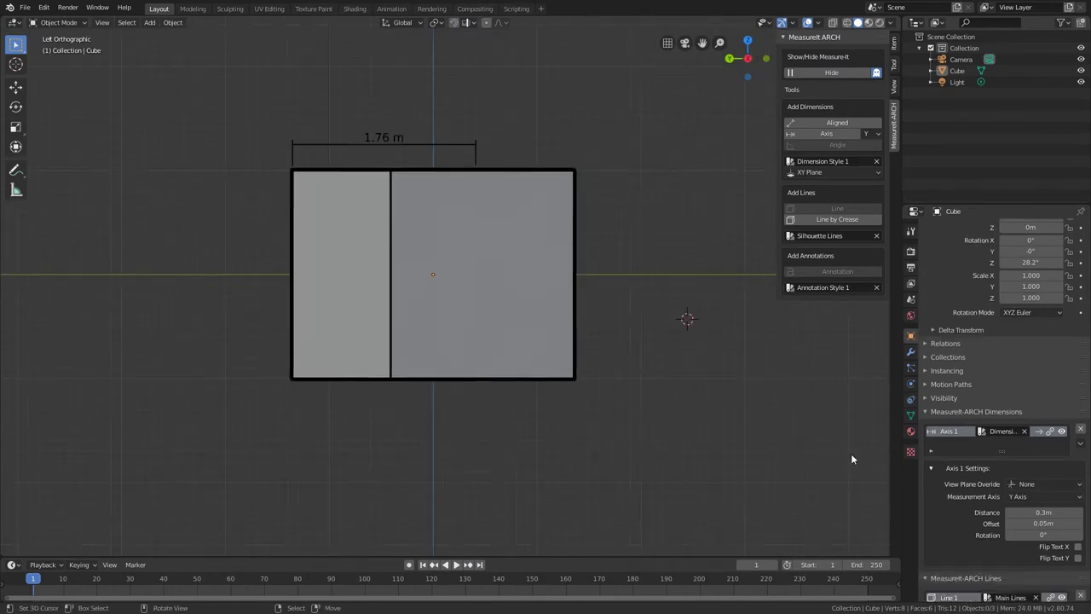
key(KP_3)
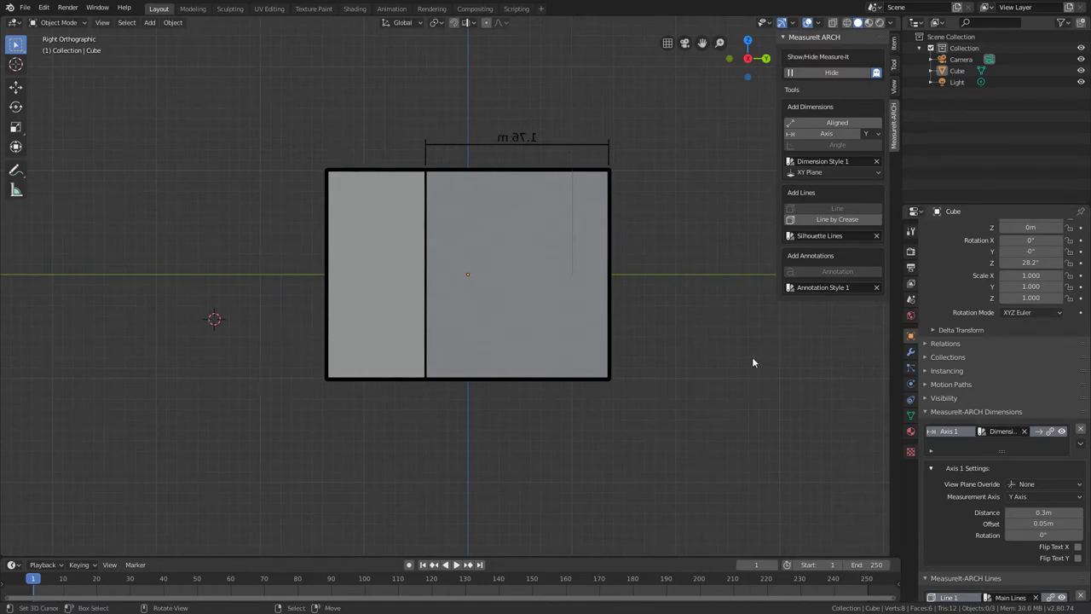
click(1079, 546)
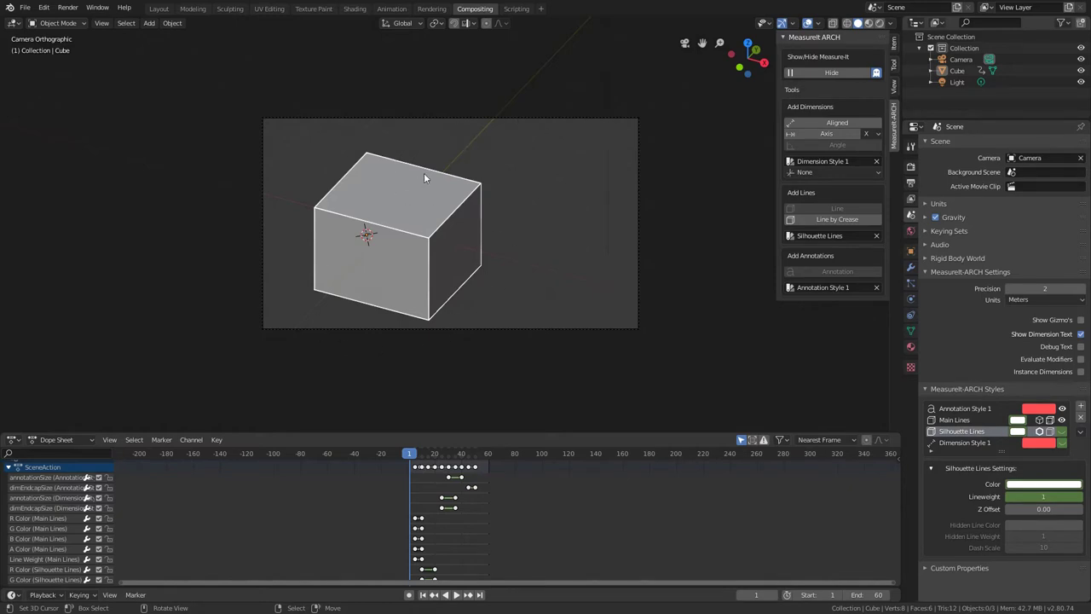
Play and stop the title animation, show Output Properties, and return to frame 1
click(387, 184)
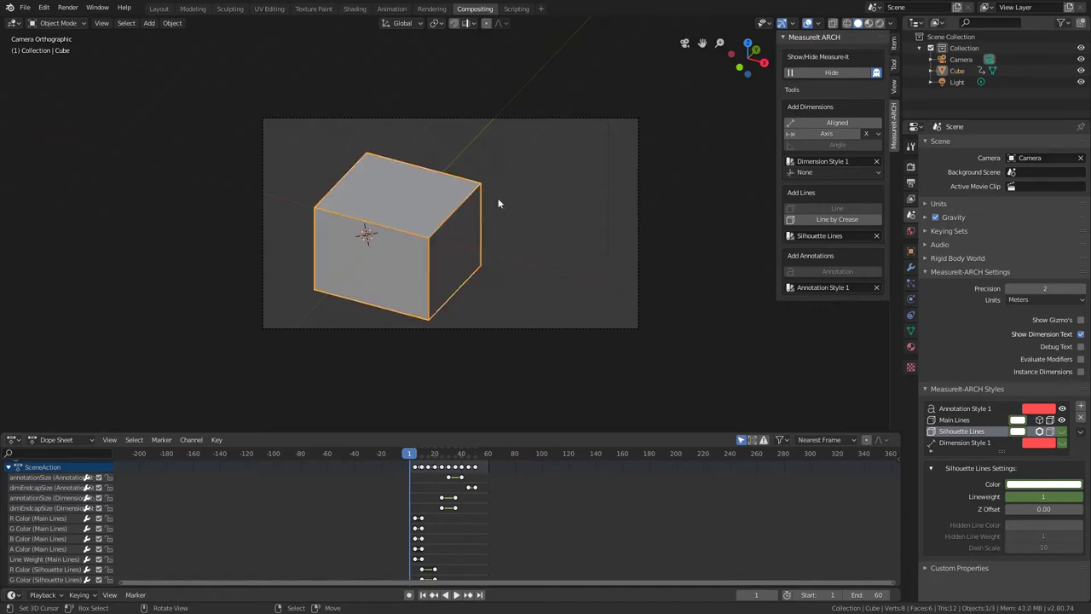
shift+click(402, 178)
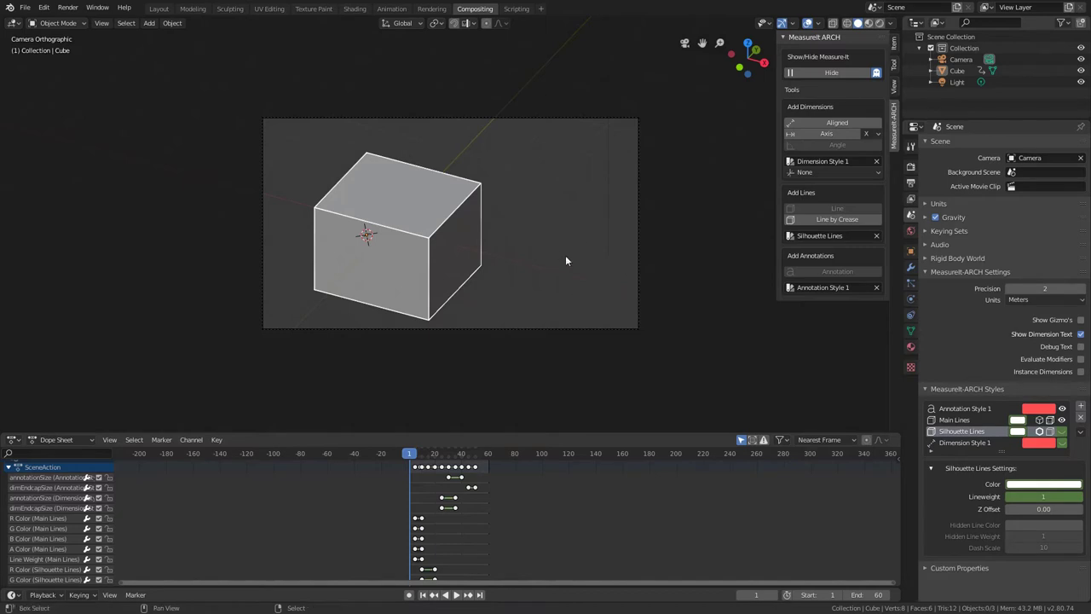
key(space)
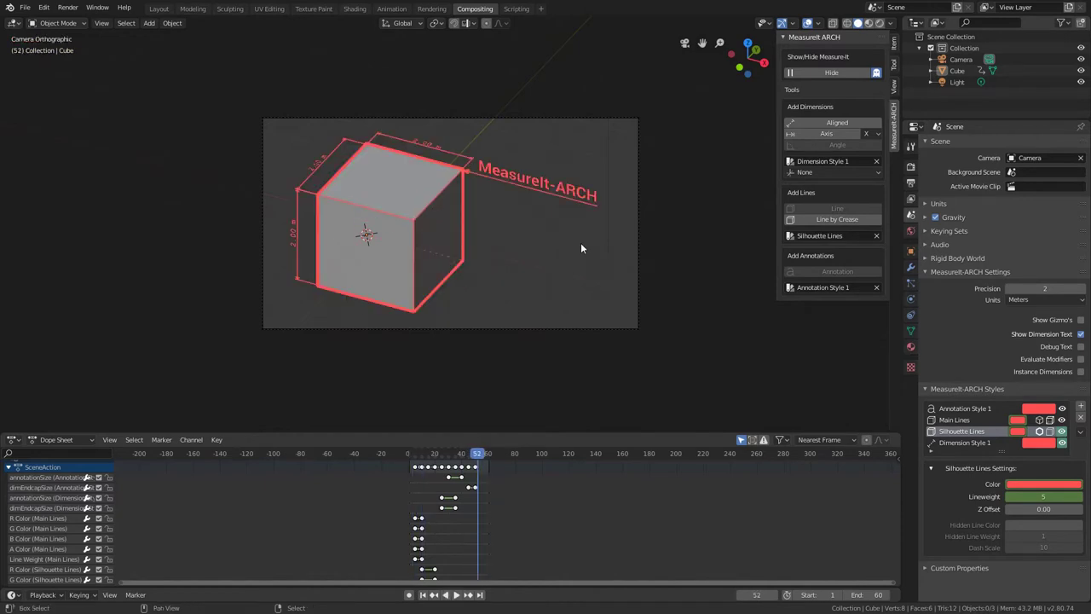
key(space)
click(912, 184)
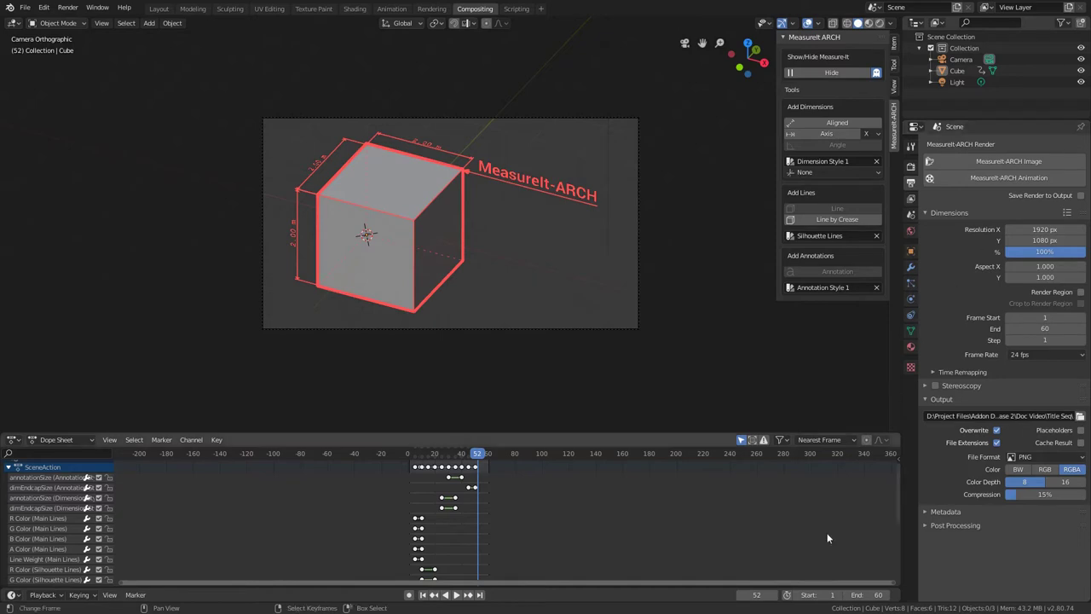
click(423, 595)
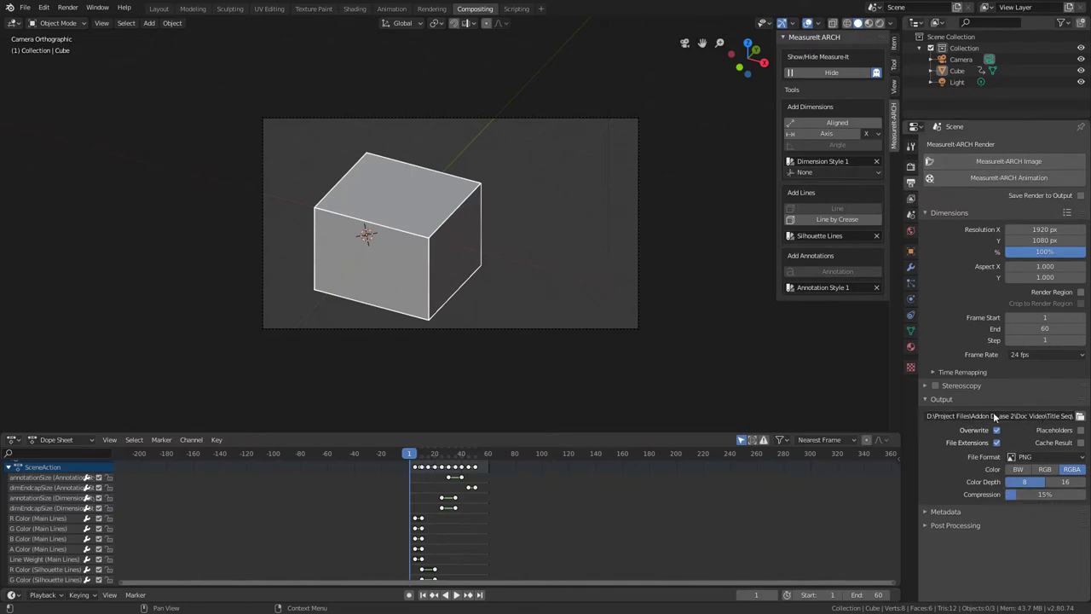
shift+middle_drag(714, 390, 652, 390)
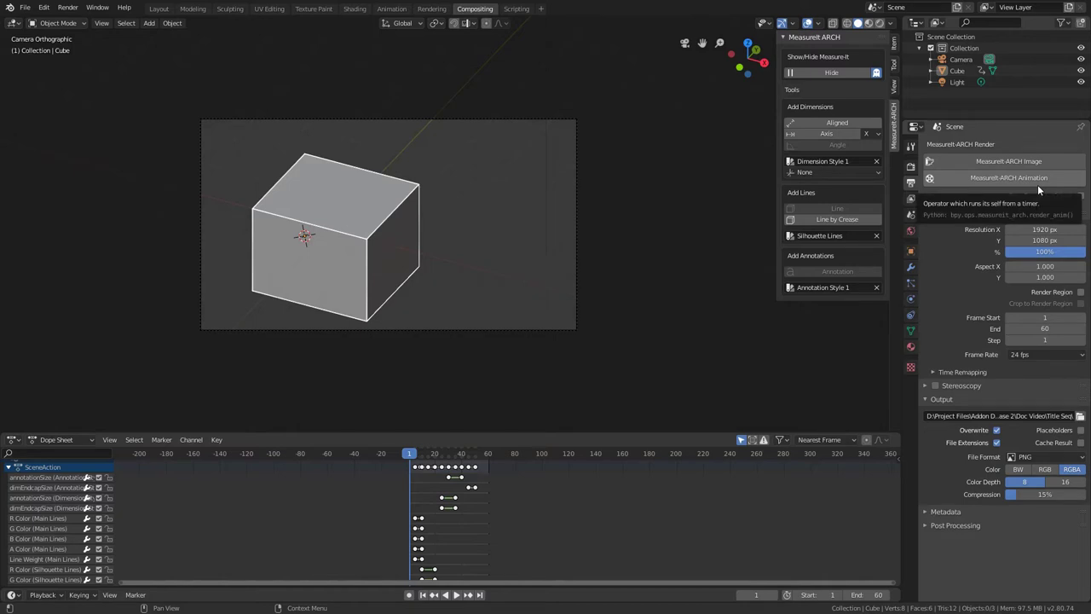
Render the MeasureIt-ARCH Animation overlay frames from Output Properties
key(space)
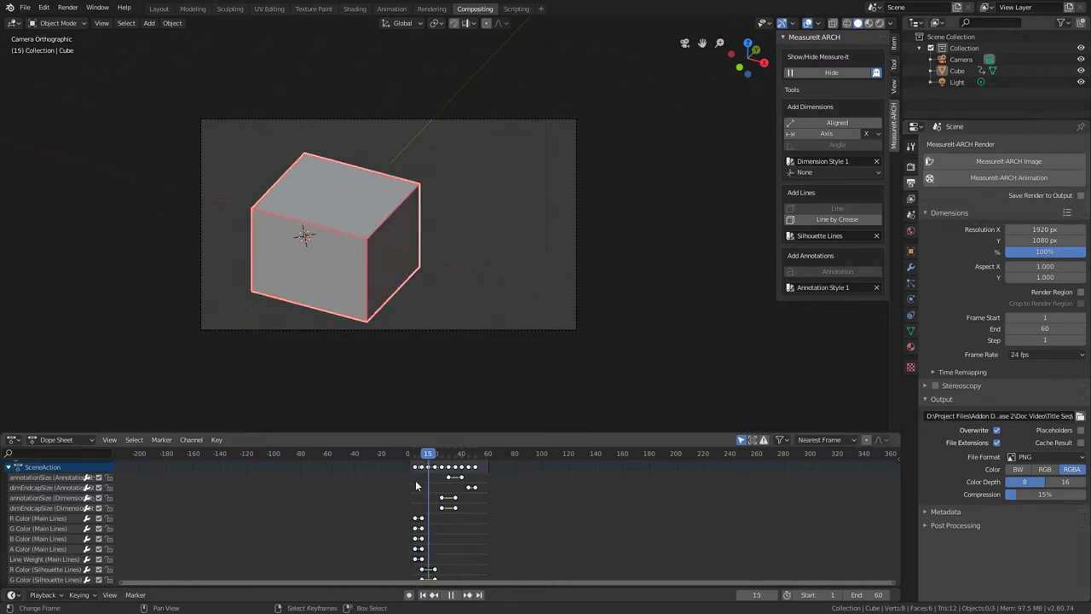
key(Escape)
click(996, 183)
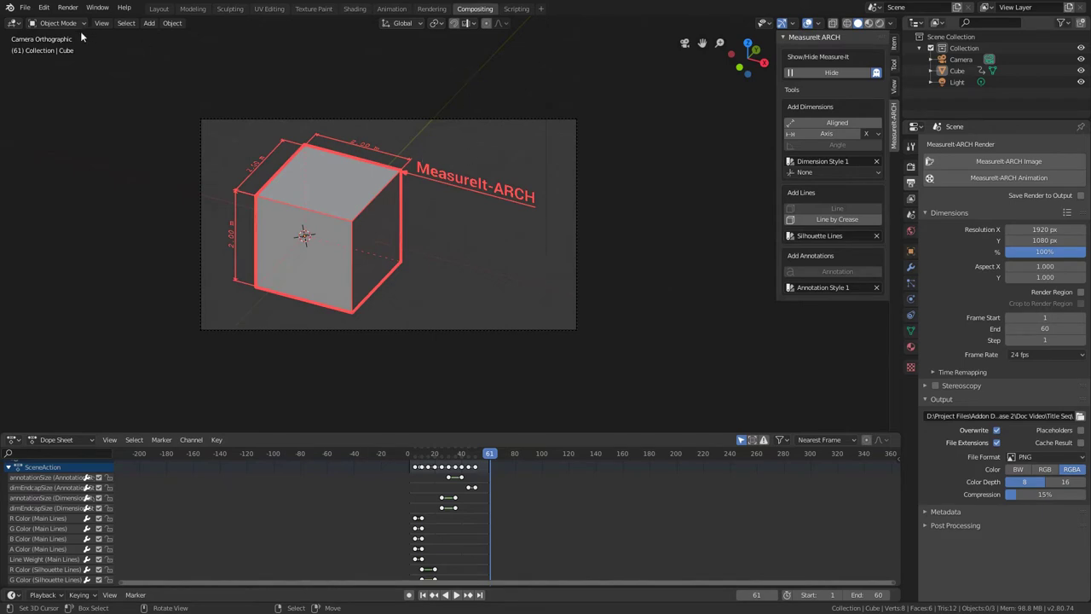
Switch the area to the Compositor and inspect the mit_frame image sequence node
click(13, 23)
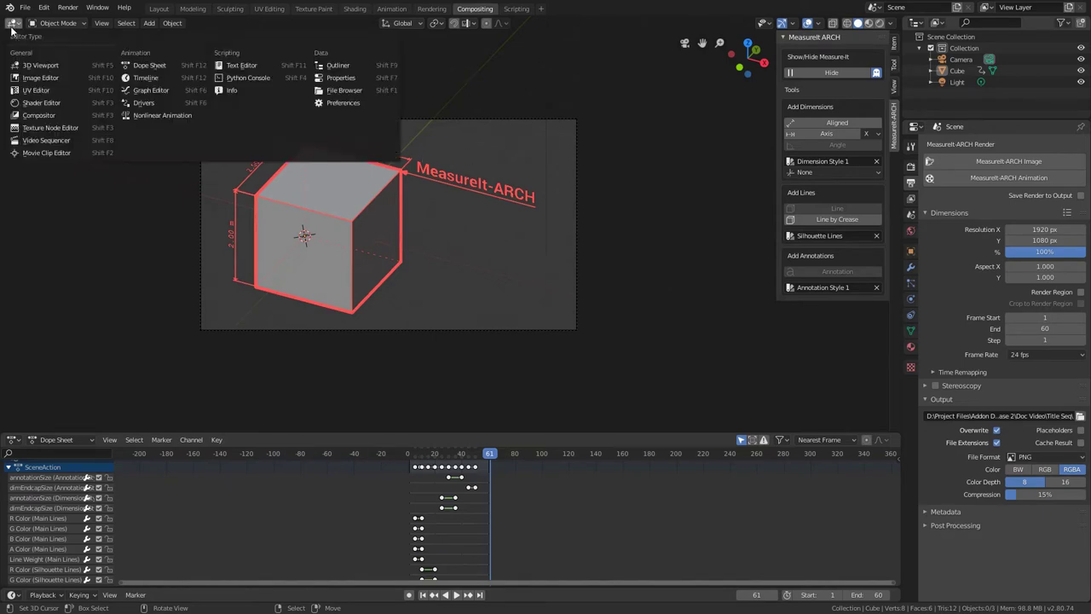
click(39, 116)
key(Home)
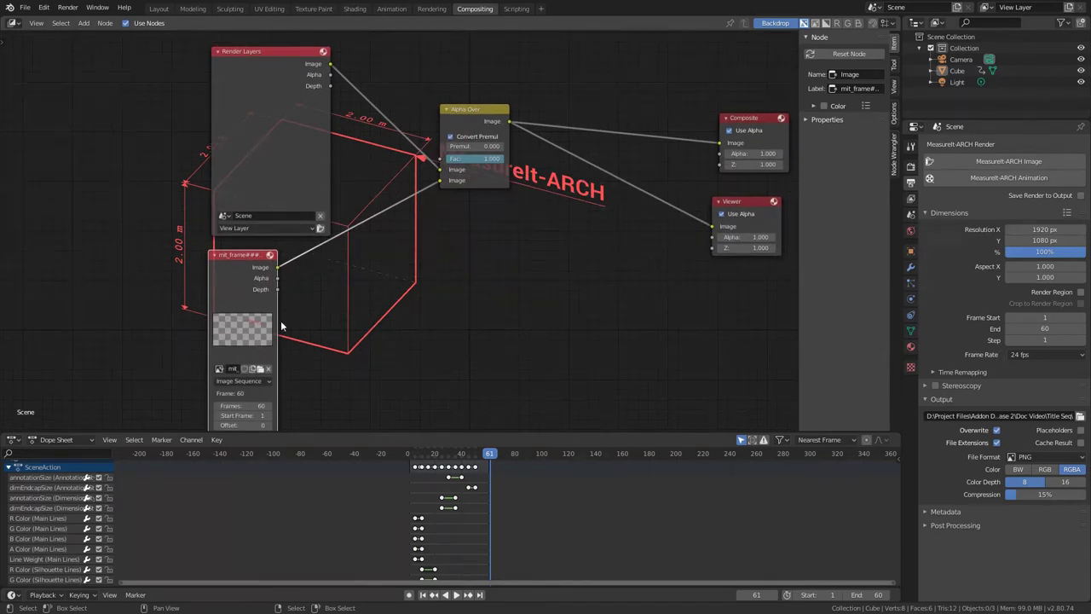
drag(251, 368, 260, 369)
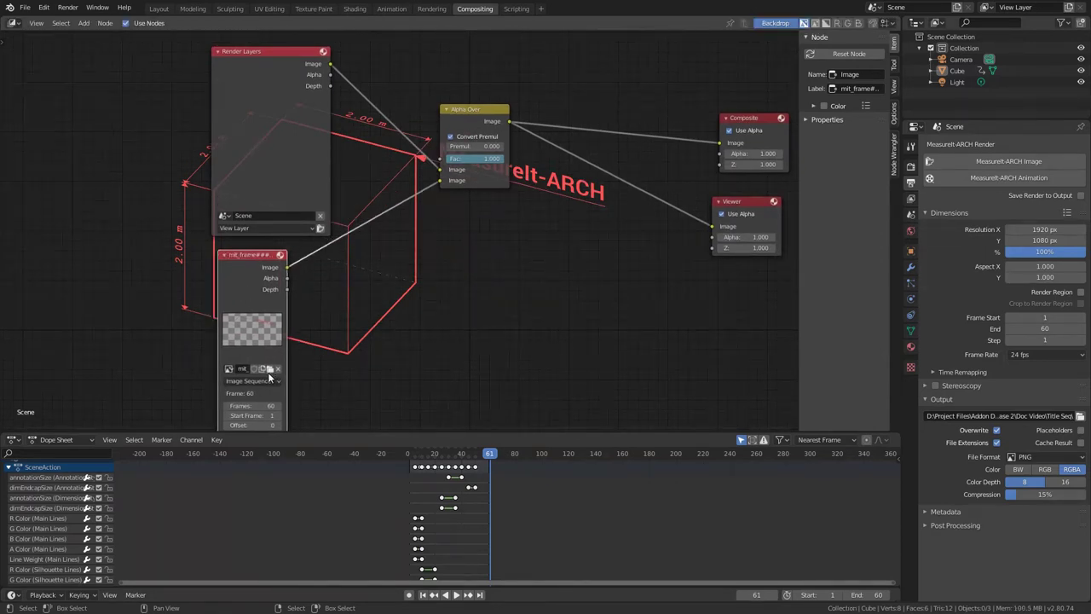
click(269, 370)
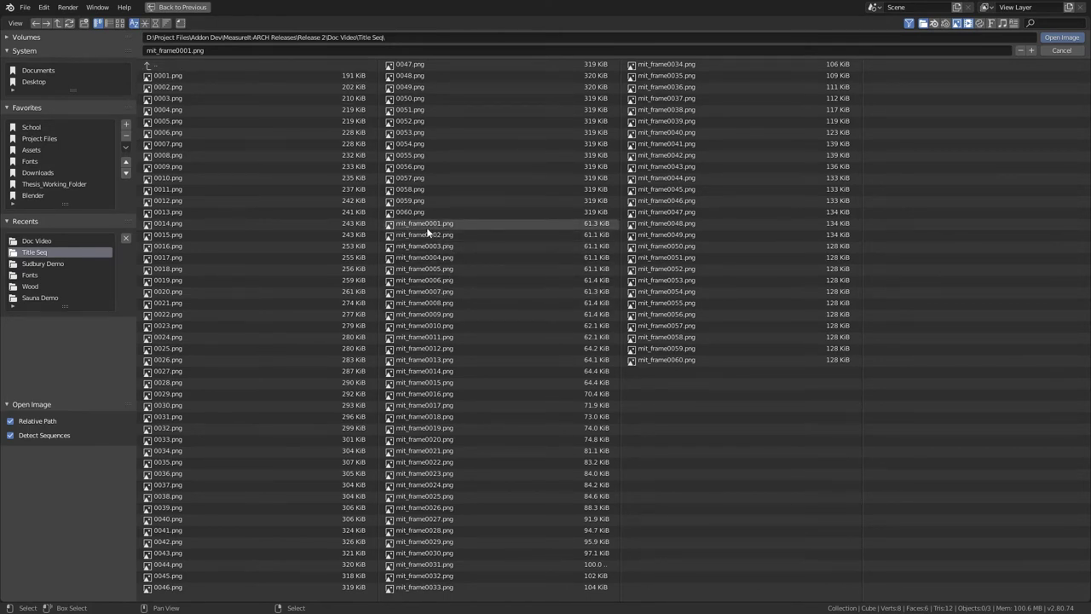
click(1061, 51)
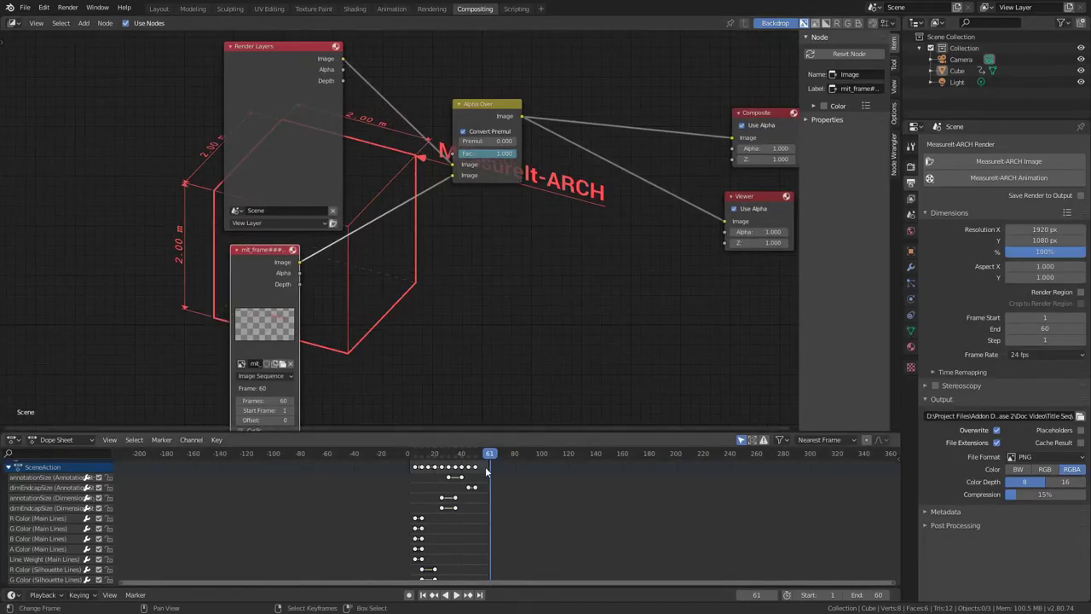
Play the composited animation through to its final frame
mouse_move(489, 458)
mouse_down()
mouse_move(419, 458)
mouse_move(490, 454)
mouse_up()
key(space)
middle_drag(144, 378, 120, 414)
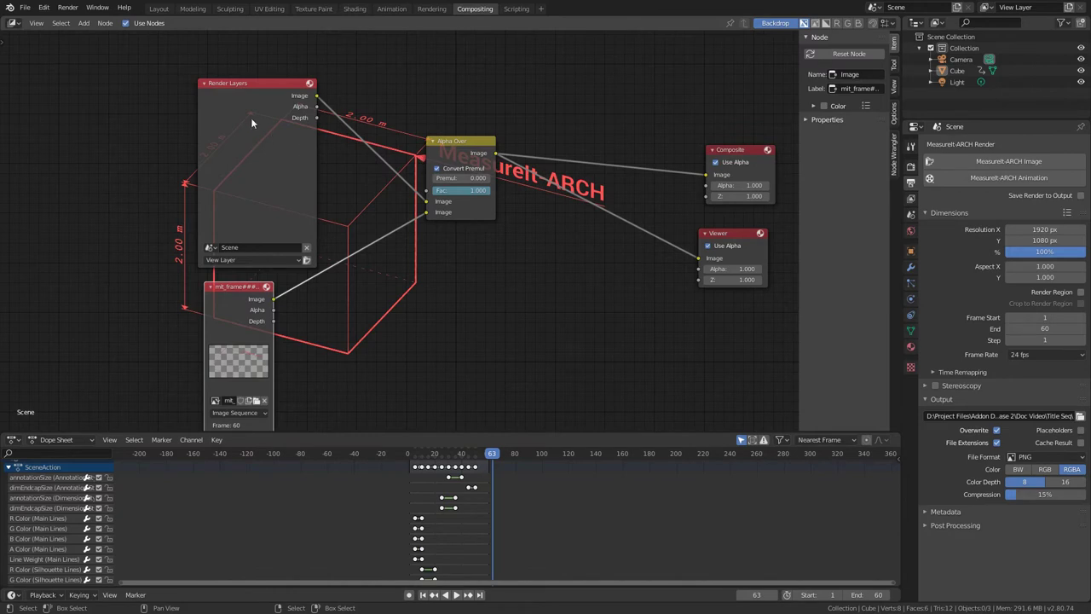
middle_drag(558, 231, 513, 236)
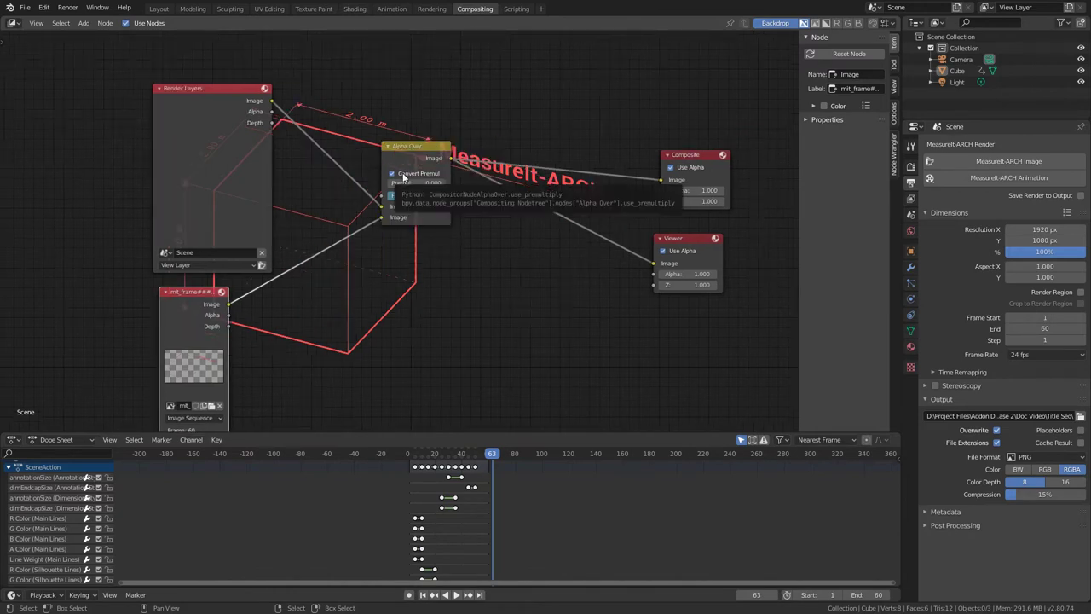
Run Render Animation from the Render menu
click(67, 8)
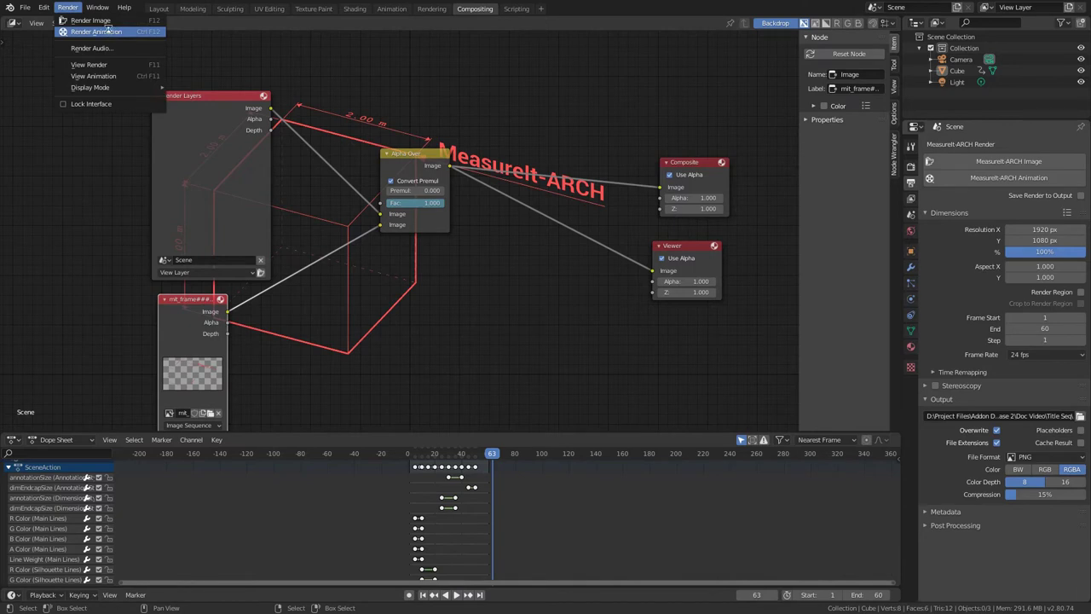
click(102, 32)
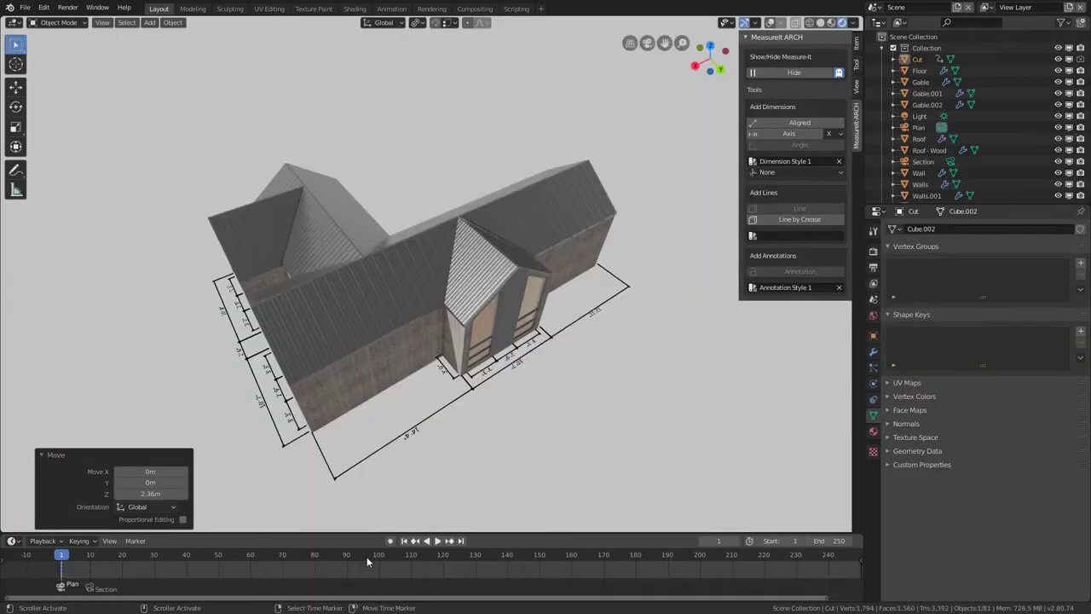
middle_drag(385, 304, 506, 273)
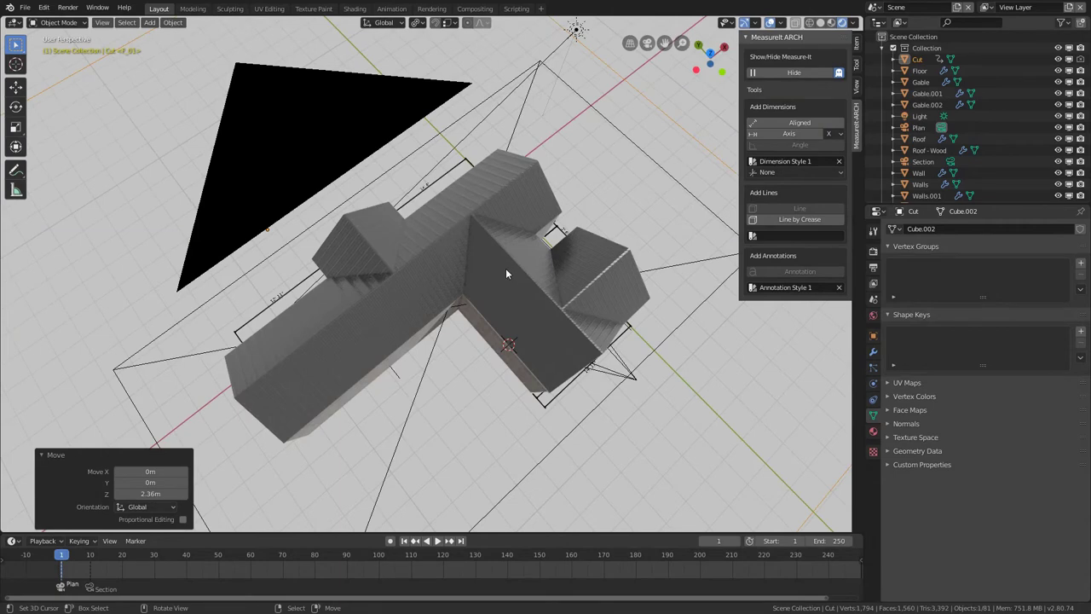
middle_drag(508, 273, 478, 256)
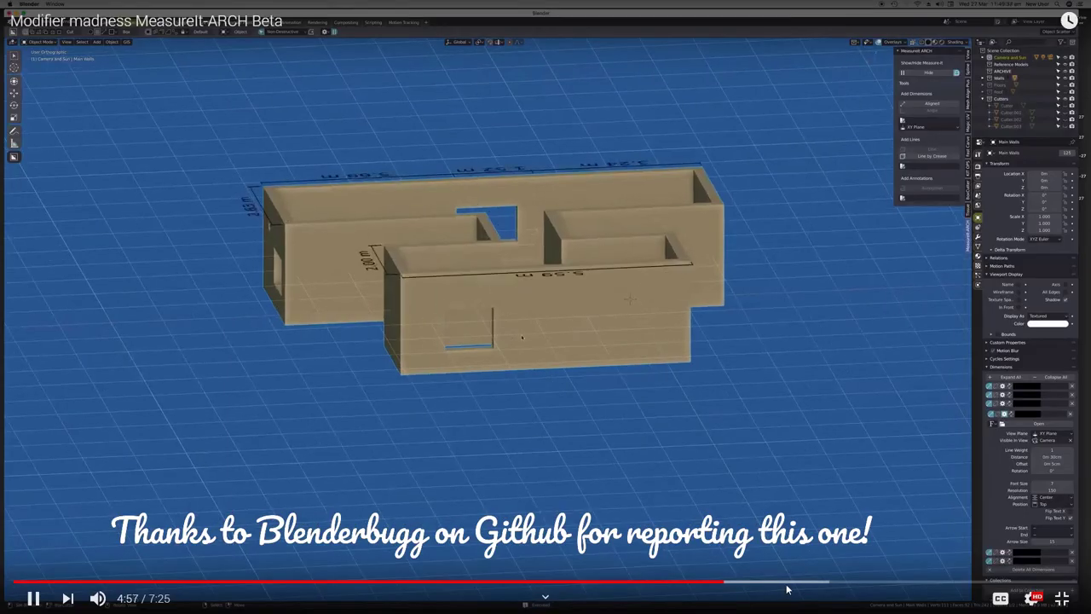
click(792, 583)
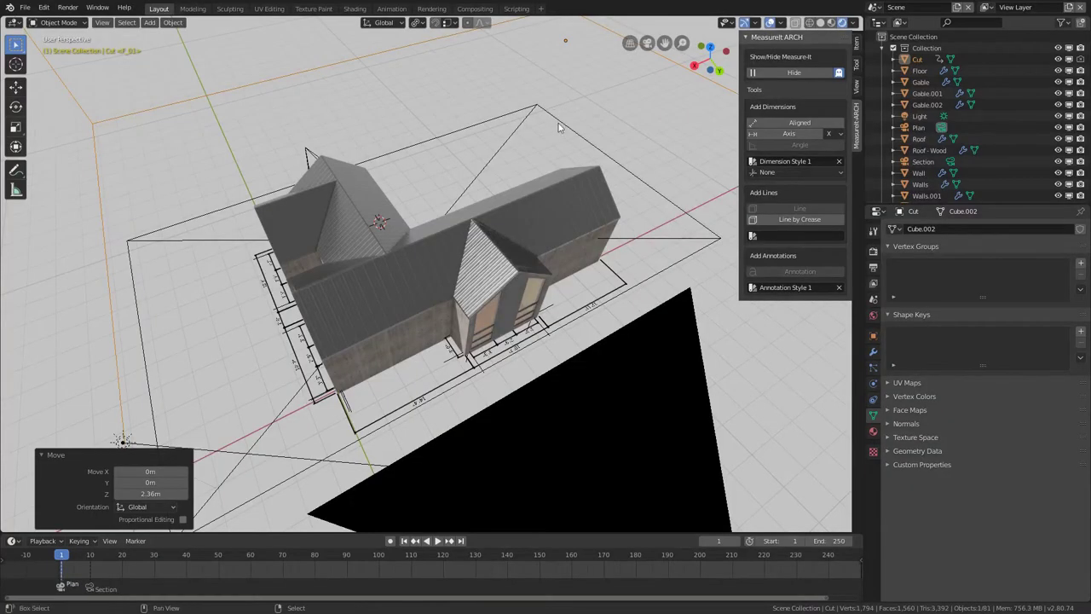
middle_drag(524, 145, 575, 167)
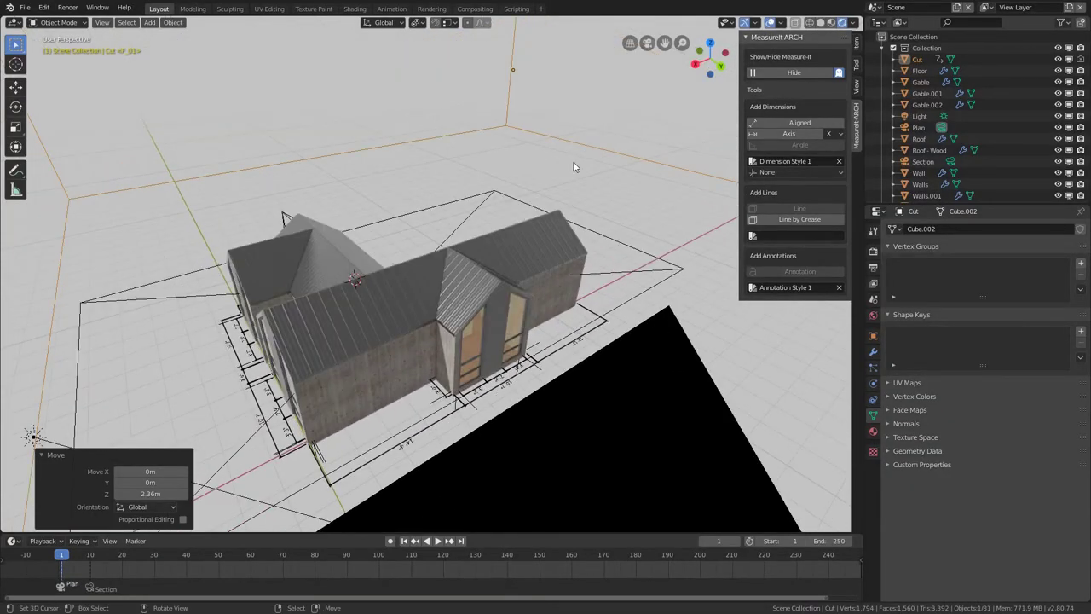
Lower the Cut plane about 3.05 m along Z over three moves, orbiting to check the slice
key(g)
key(z)
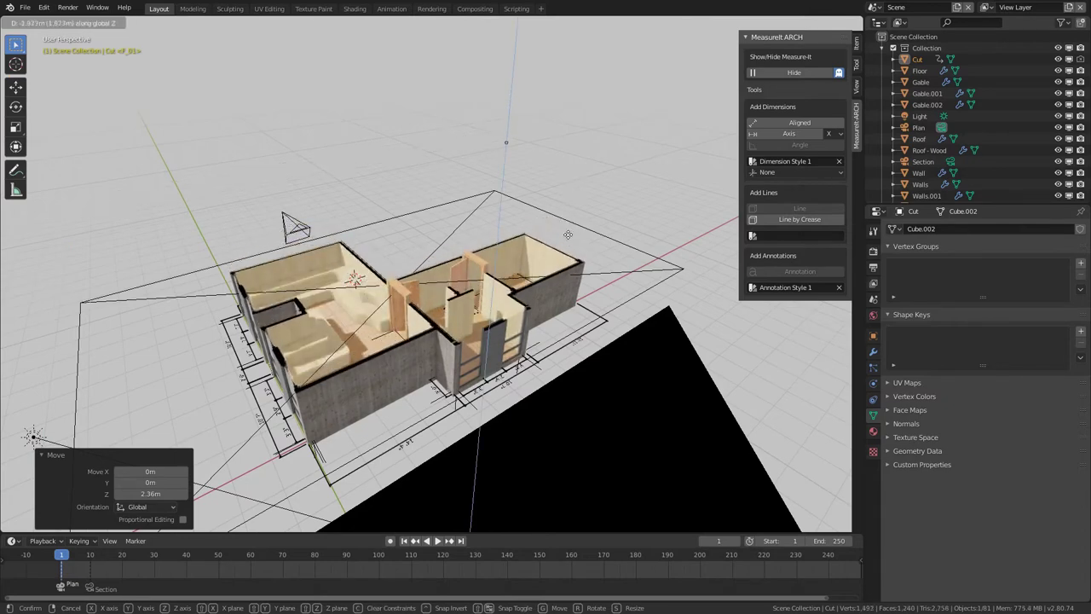
click(318, 294)
middle_drag(318, 295, 588, 184)
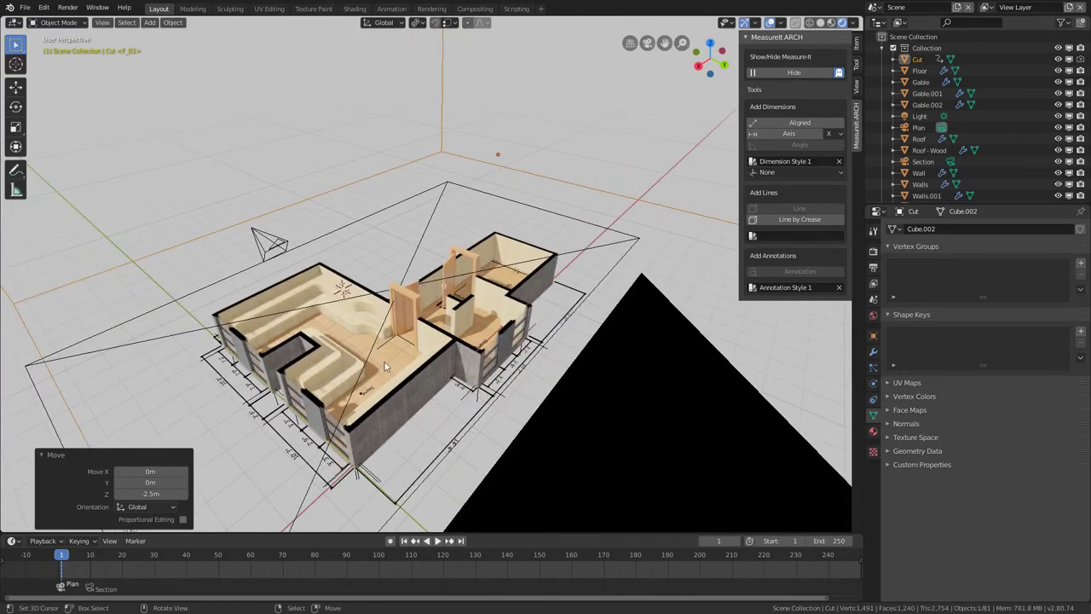
key(g)
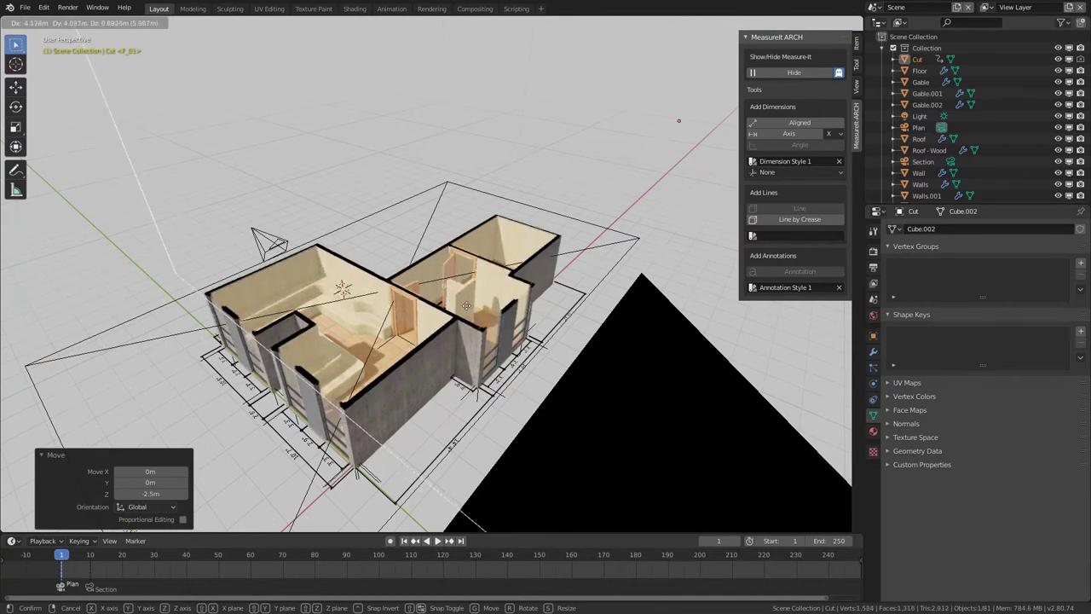
key(z)
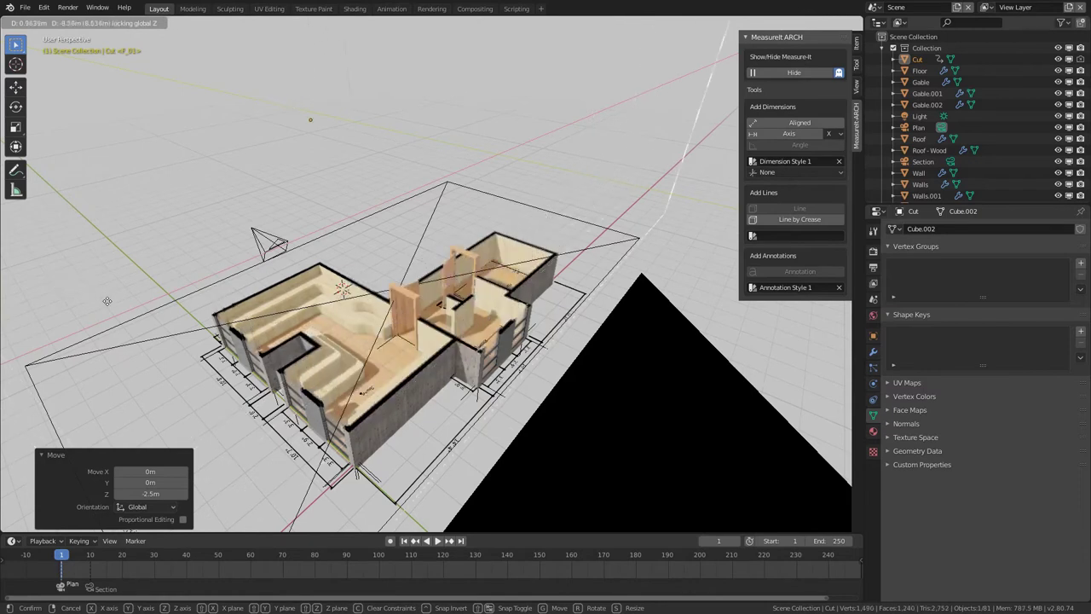
click(195, 325)
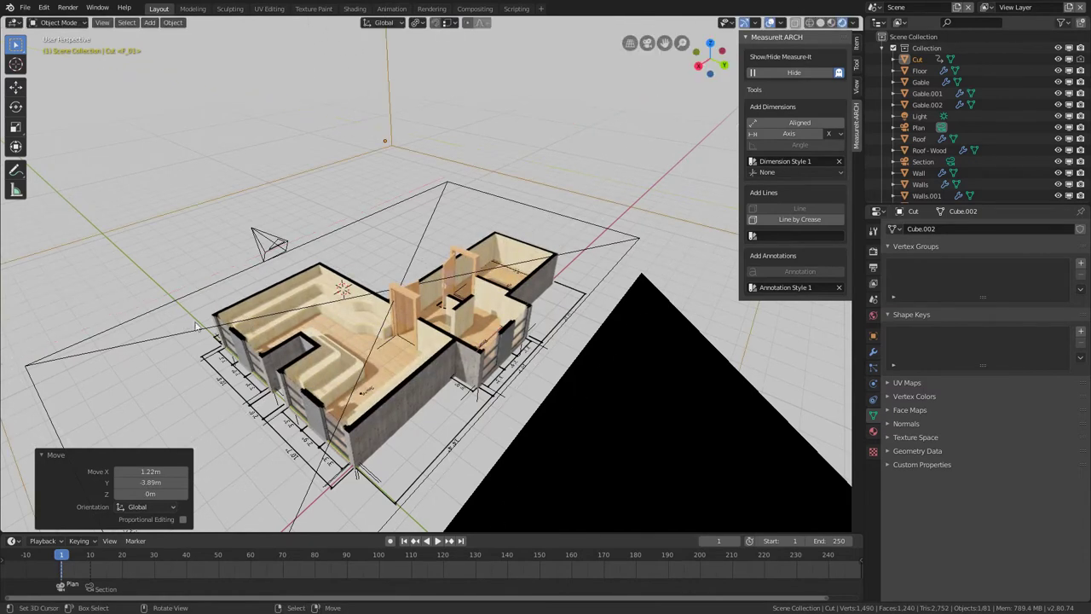
key(g)
key(z)
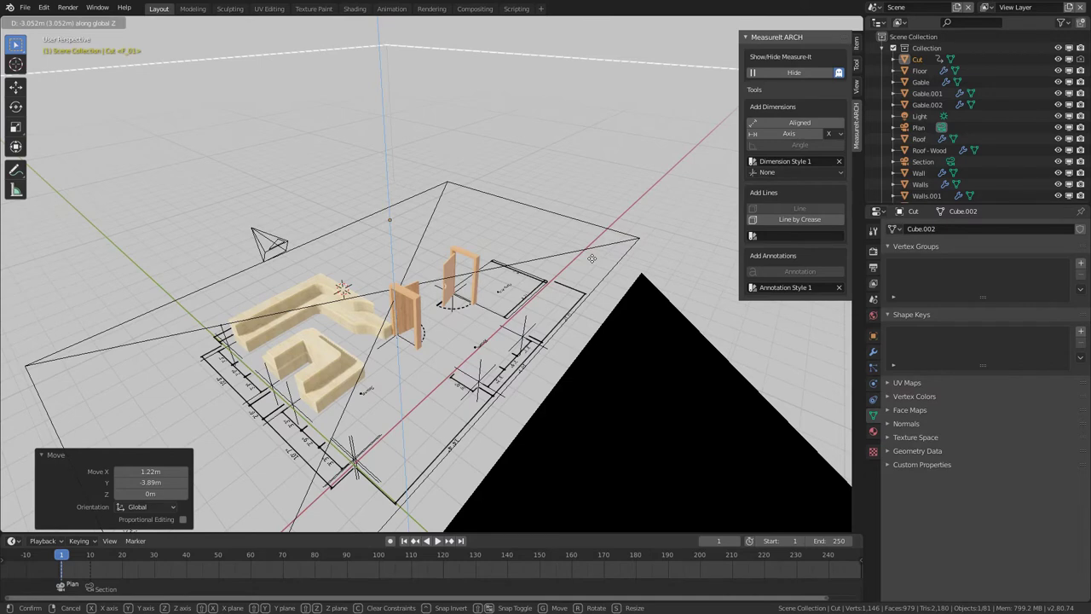
click(595, 266)
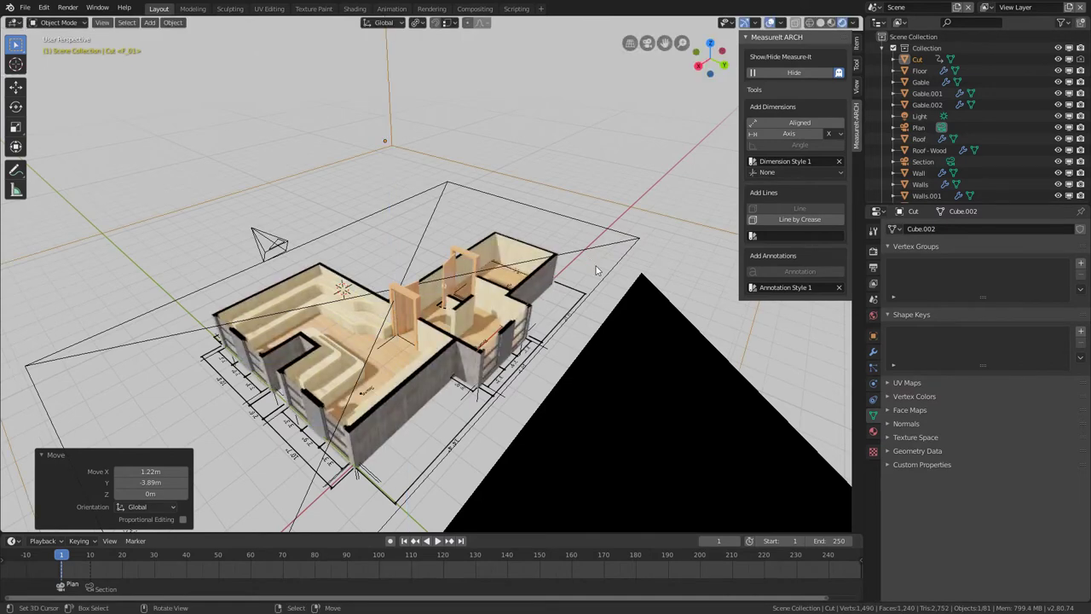
middle_drag(597, 270, 648, 189)
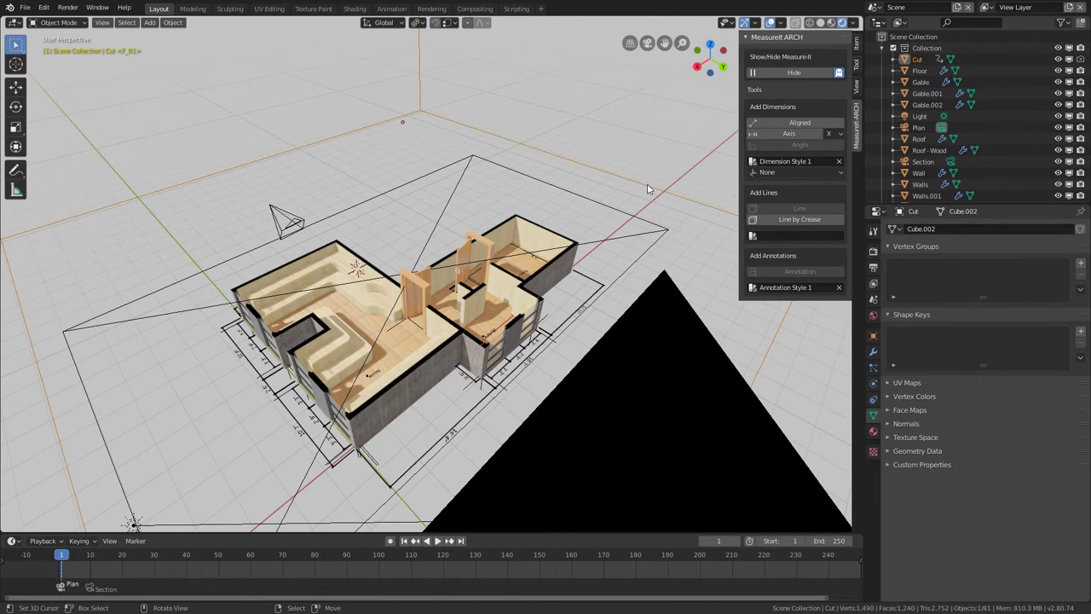
Select the Walls, enter Edit Mode, orbit the house, and return to Object Mode
click(561, 273)
key(Tab)
middle_drag(517, 309, 558, 303)
key(Tab)
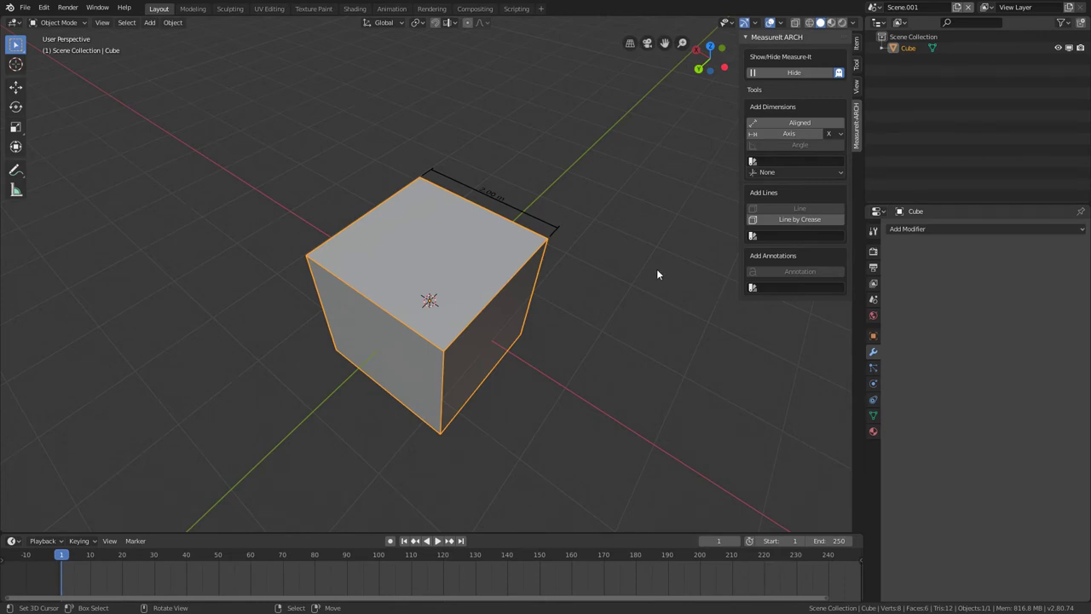
Add a Displace modifier to the cube with Midlevel 0.000, then deselect and view its top
click(946, 229)
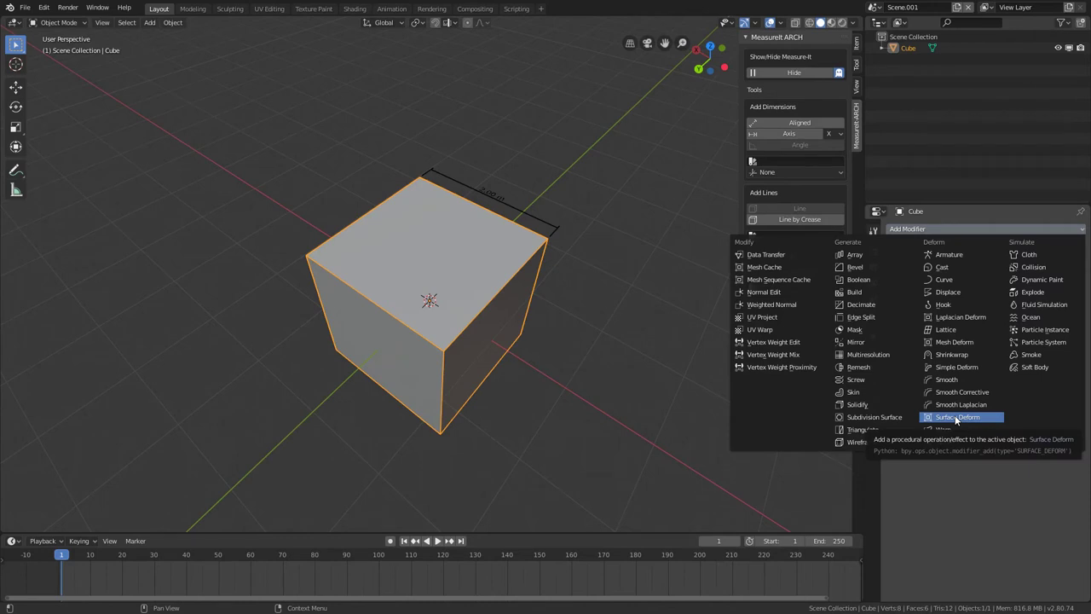
click(968, 291)
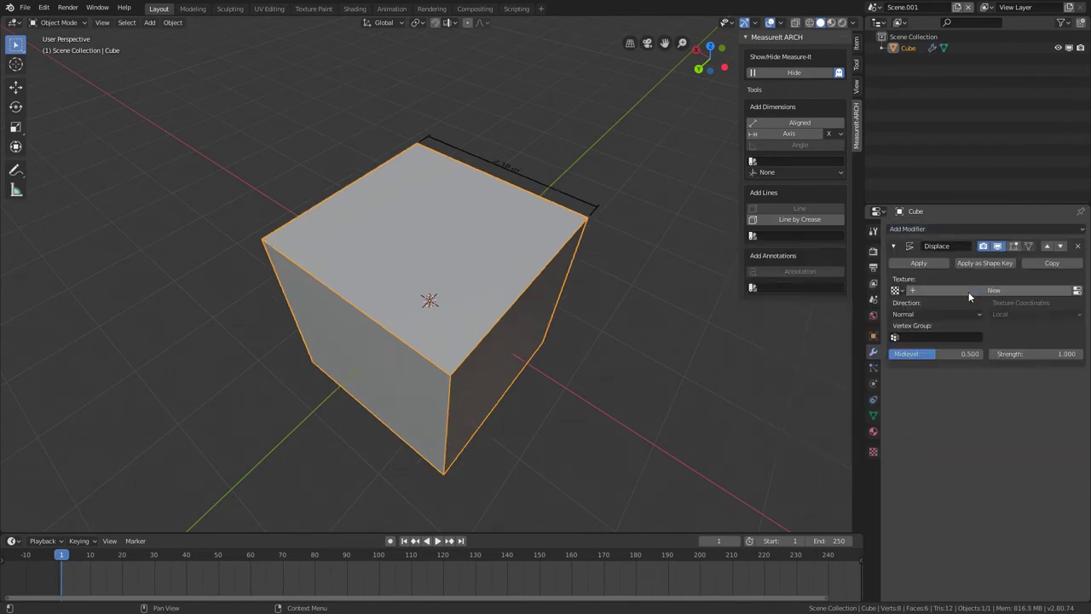
drag(944, 351, 890, 353)
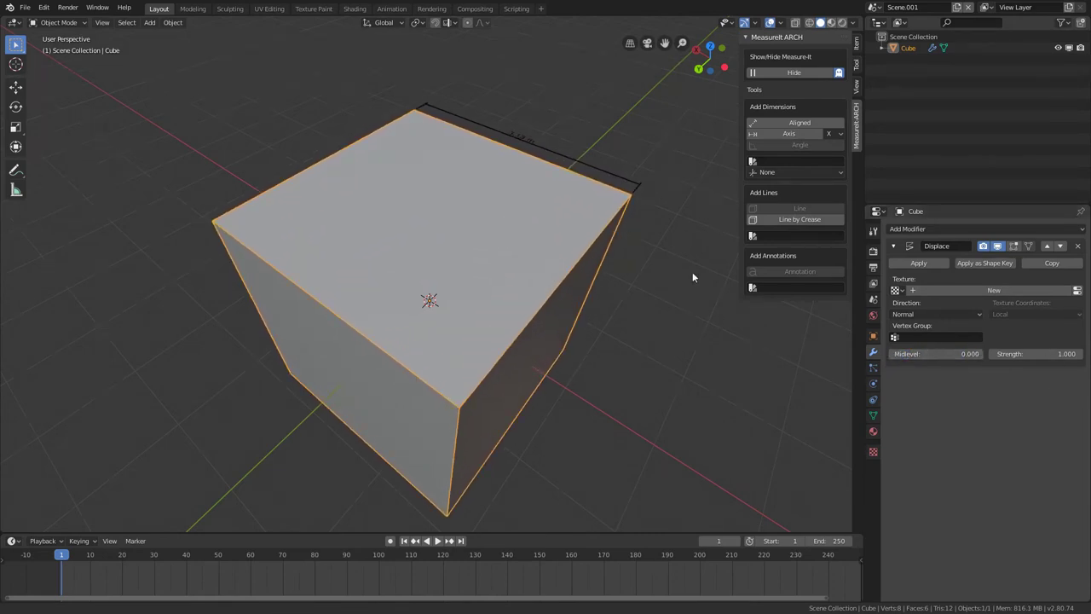
middle_drag(692, 271, 687, 290)
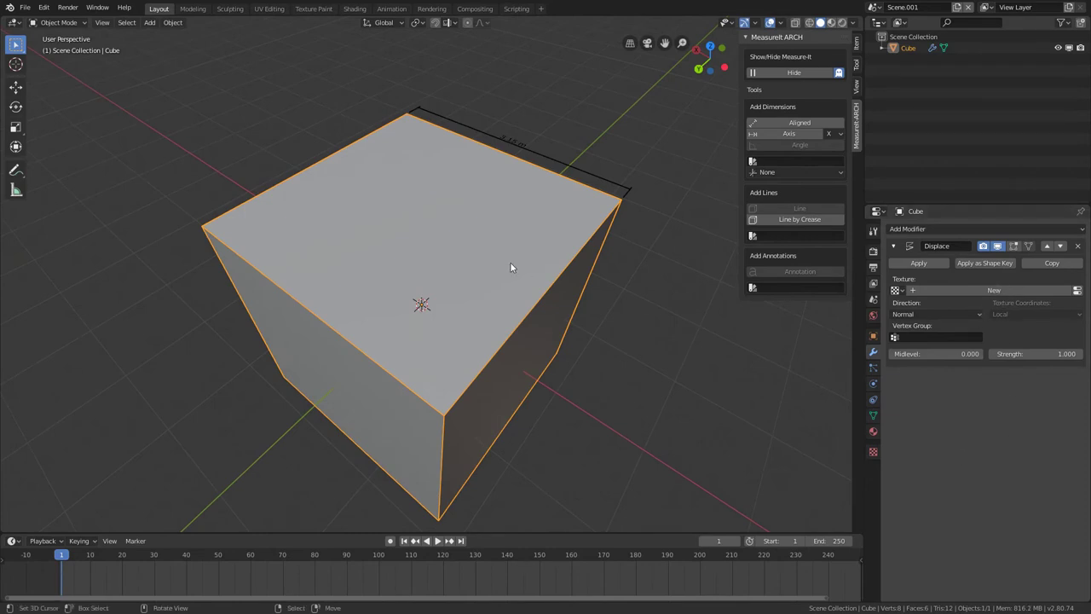
key(alt+a)
middle_drag(511, 265, 523, 300)
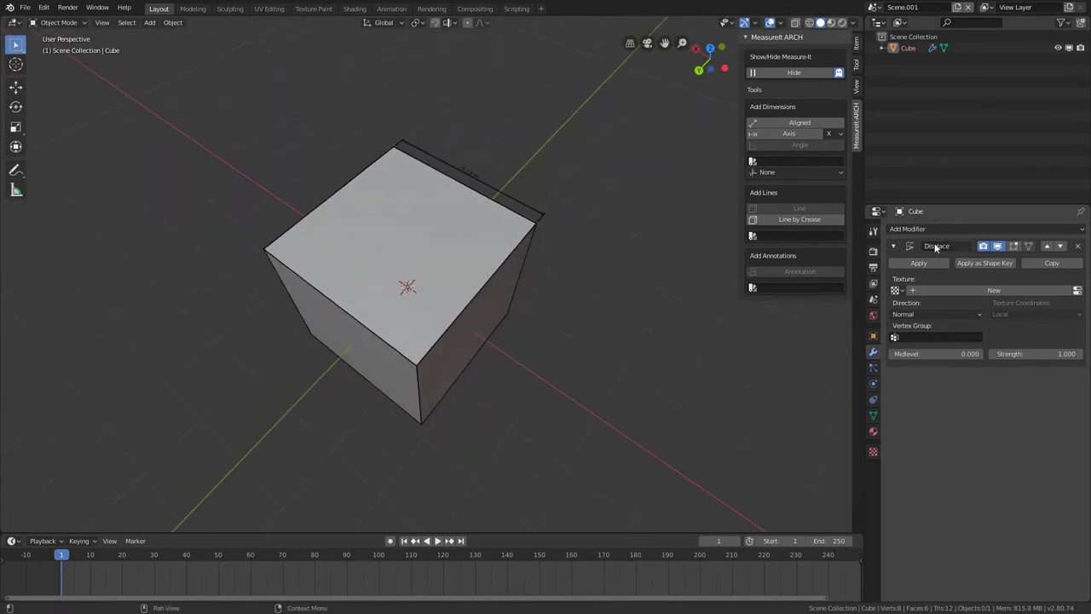
Add a Boolean modifier to the cube, then enable Evaluate Modifiers in the house scene's MeasureIt-ARCH settings
click(943, 229)
click(876, 279)
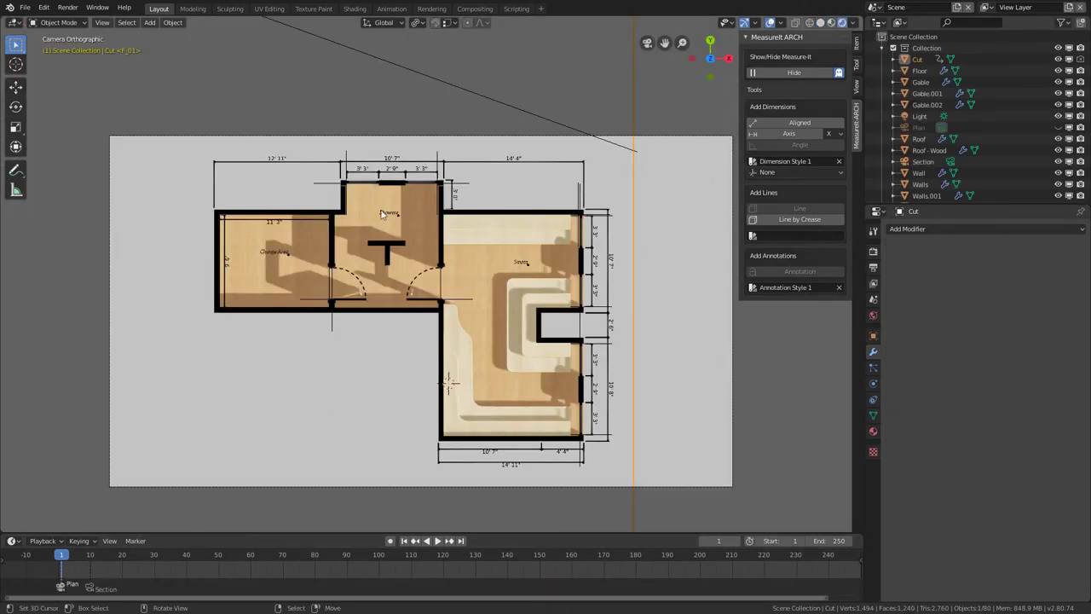
click(328, 215)
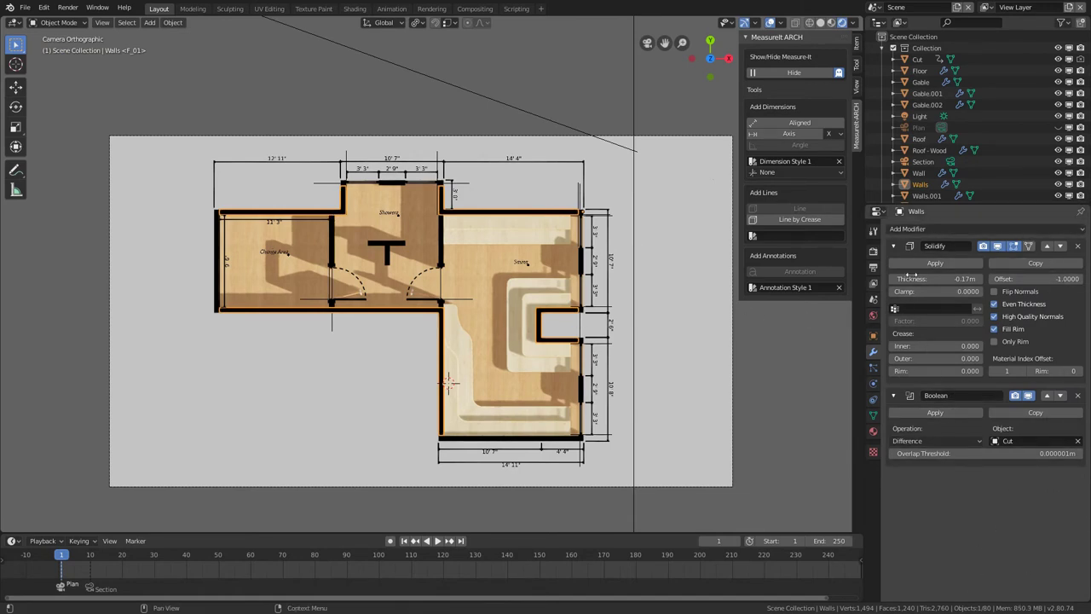
click(874, 299)
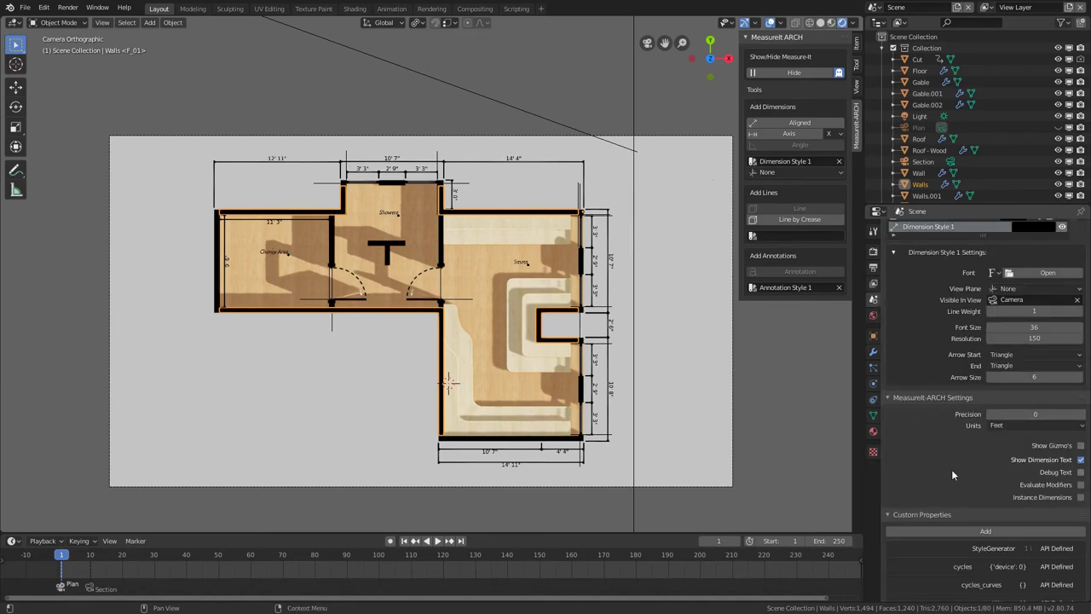
click(1079, 484)
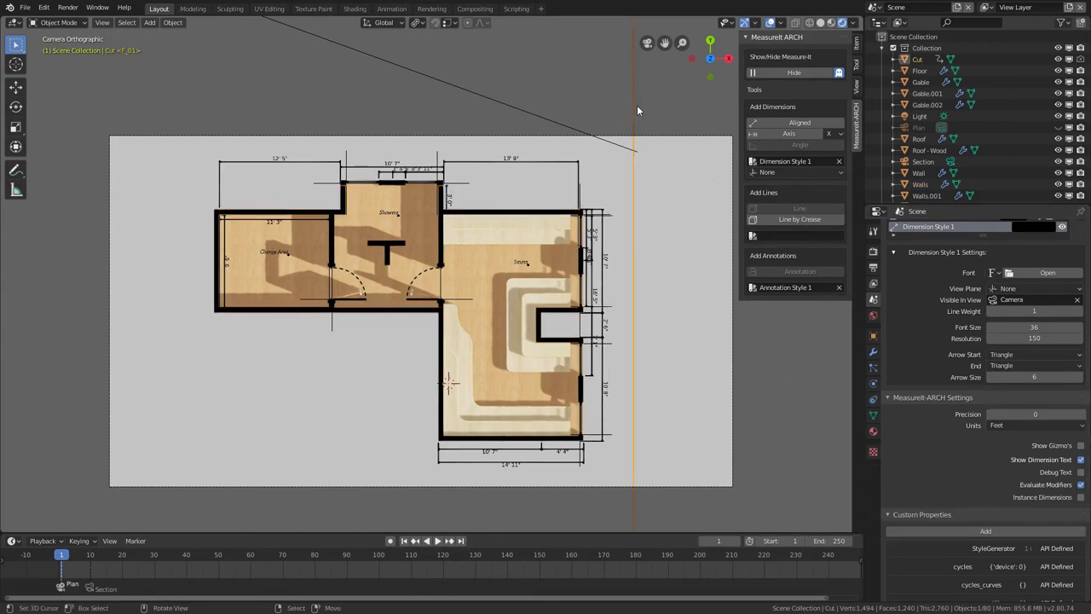
key(g)
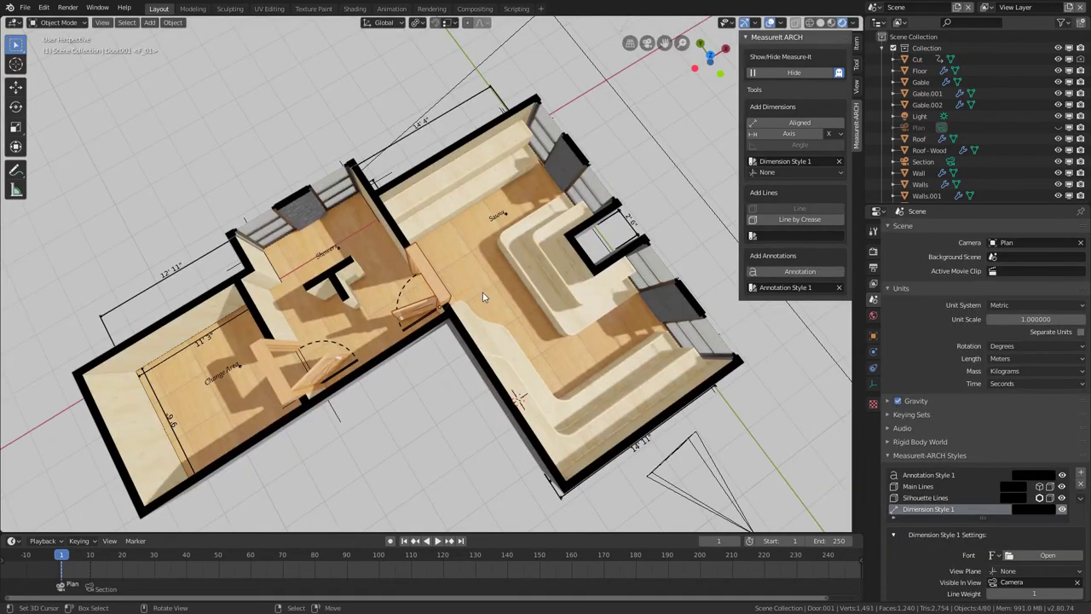
Switch to the Door scene, look around the door, and clear its selection
middle_drag(514, 286, 457, 279)
scroll(513, 283, up, 3)
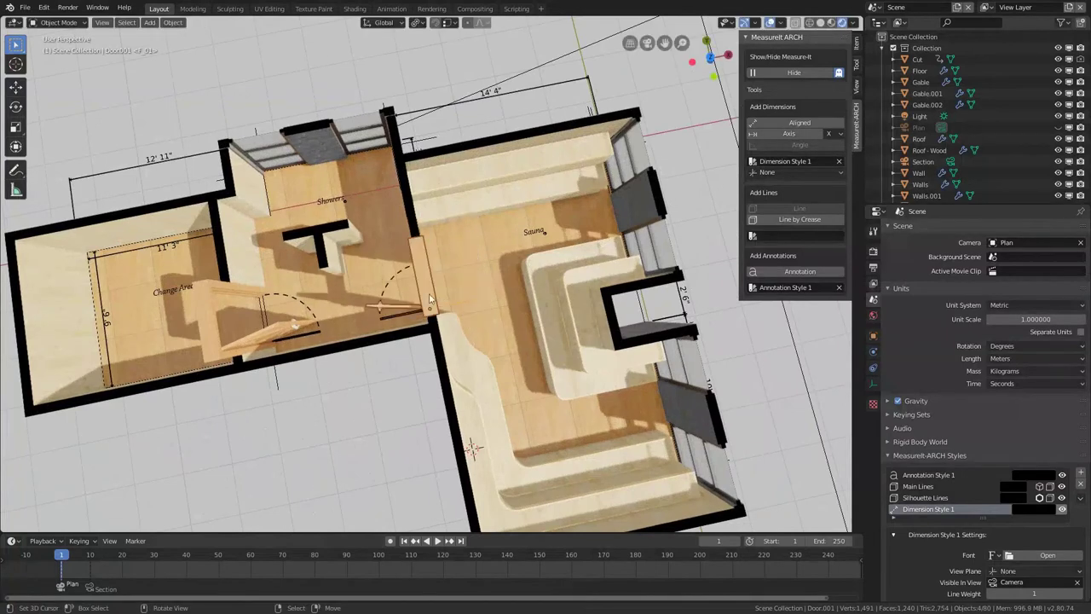
click(874, 7)
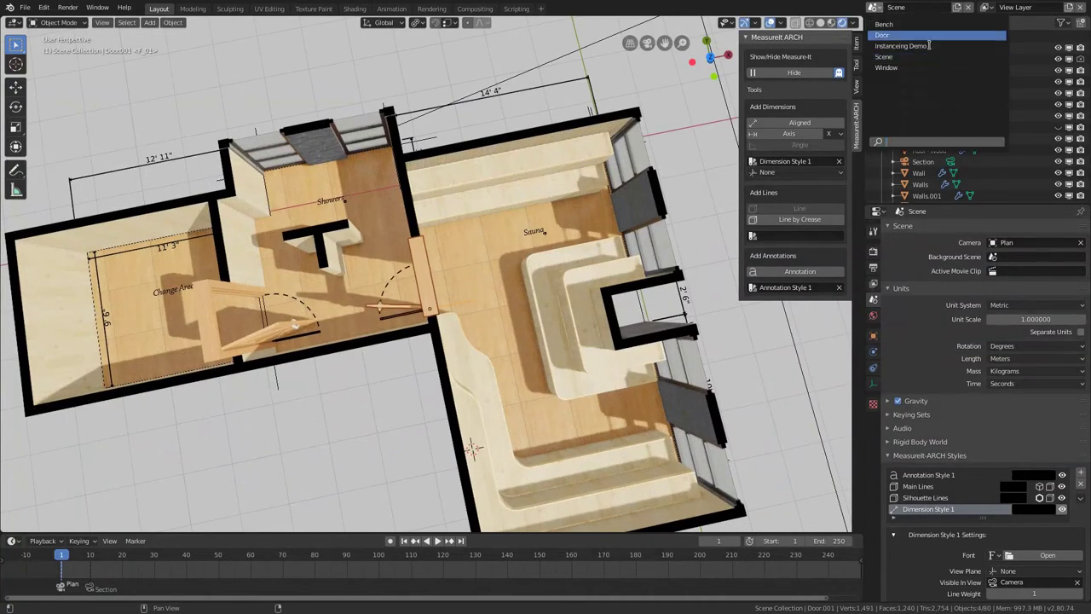
click(899, 35)
middle_drag(428, 427, 466, 388)
click(461, 356)
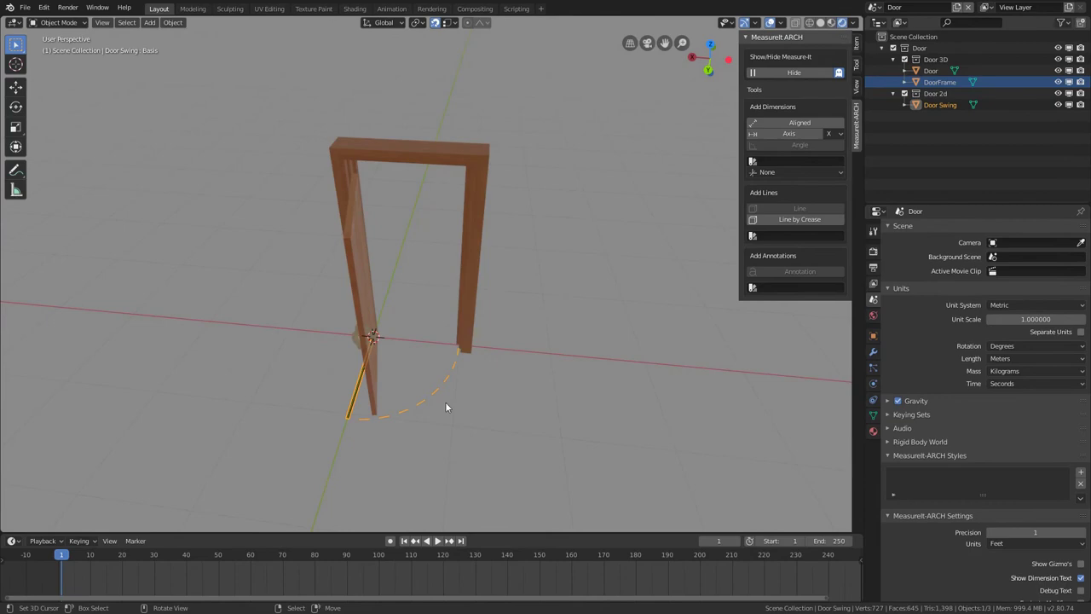
click(469, 351)
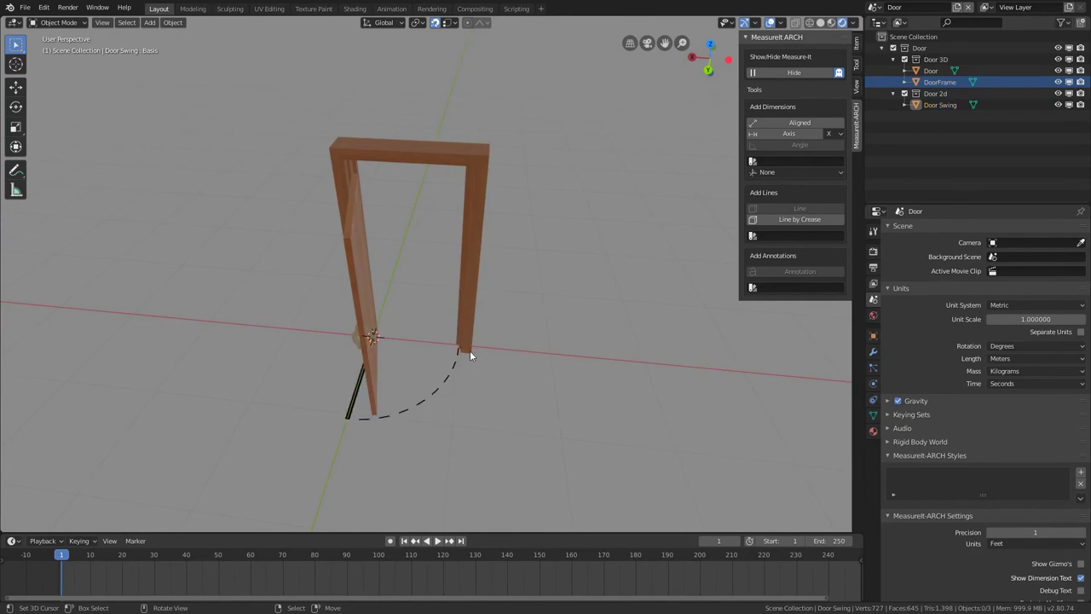
Back in the house scene, add a Door collection instance and move it near the showers
click(876, 8)
click(883, 56)
middle_drag(409, 324, 563, 261)
scroll(517, 284, up, 3)
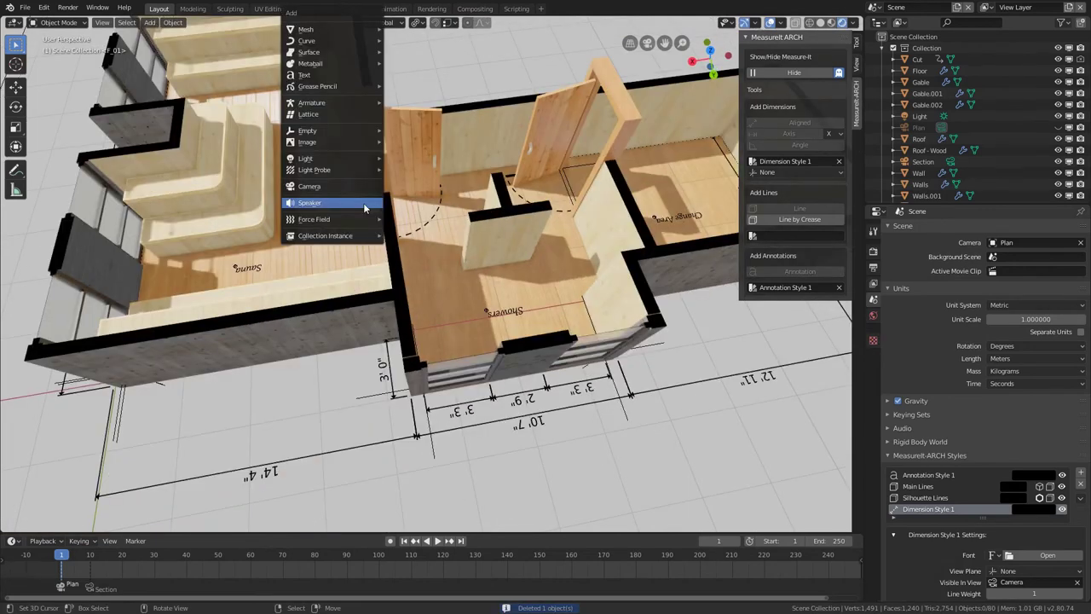
mouse_move(356, 239)
click(419, 297)
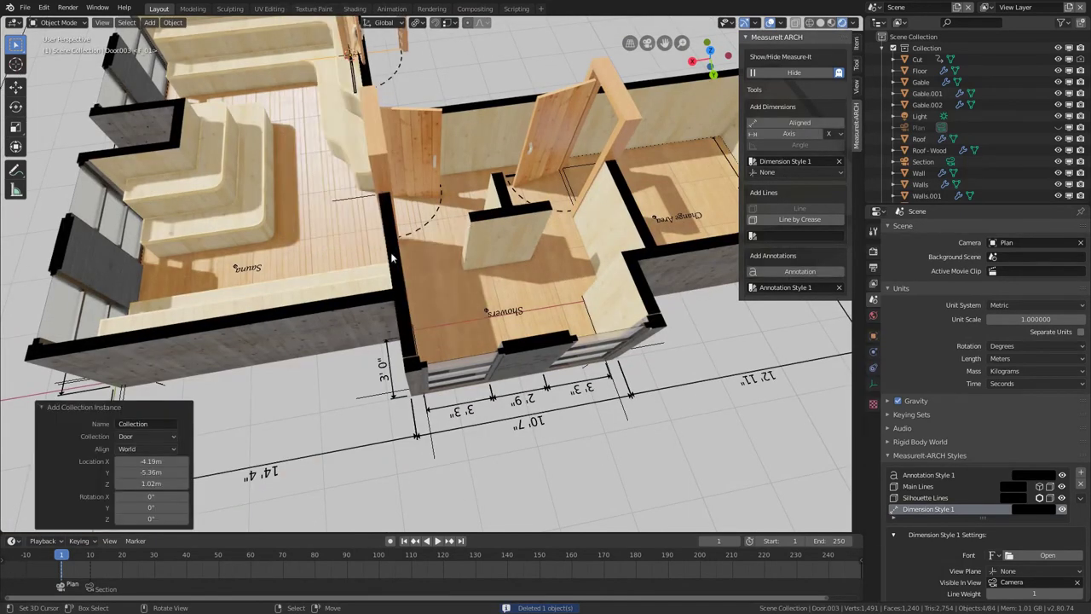
middle_drag(419, 297, 405, 227)
key(g)
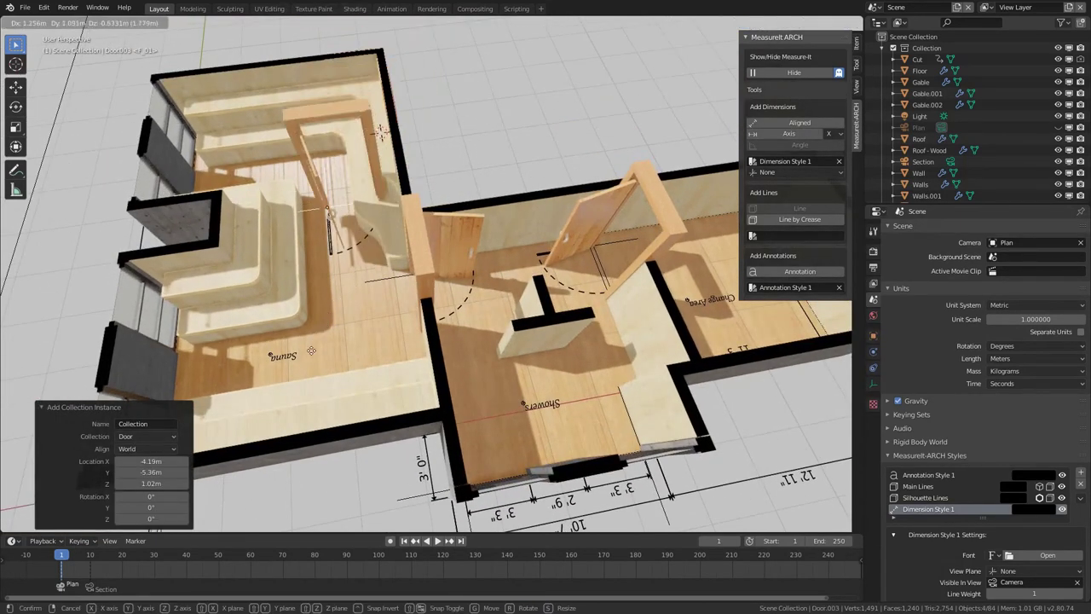
click(311, 374)
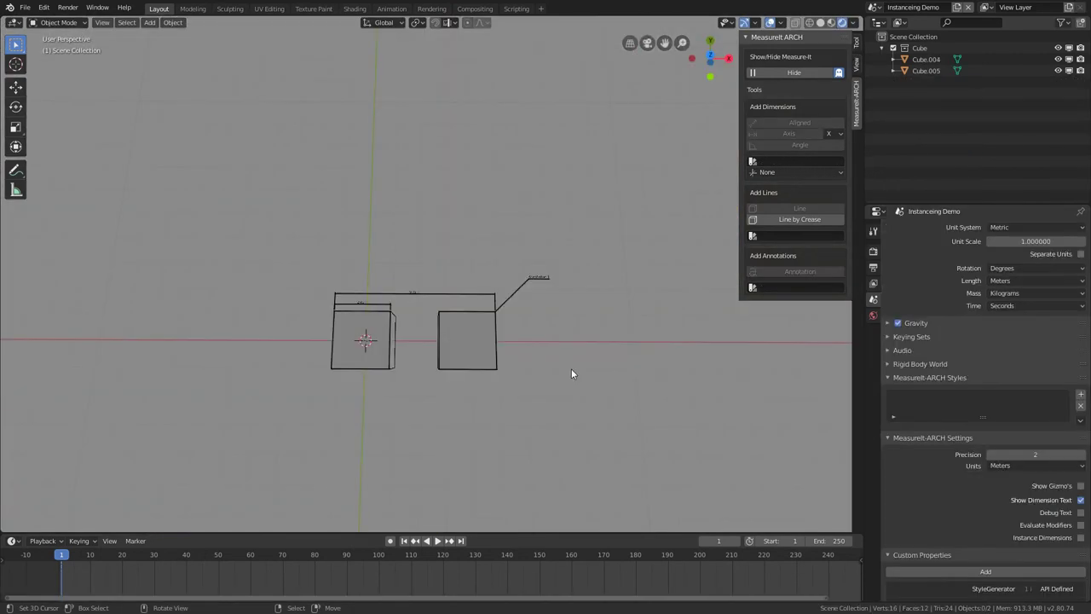
Select Cube.005 to show its MeasureIt-ARCH Axis 1 dimension in Object properties
scroll(434, 335, up, 2)
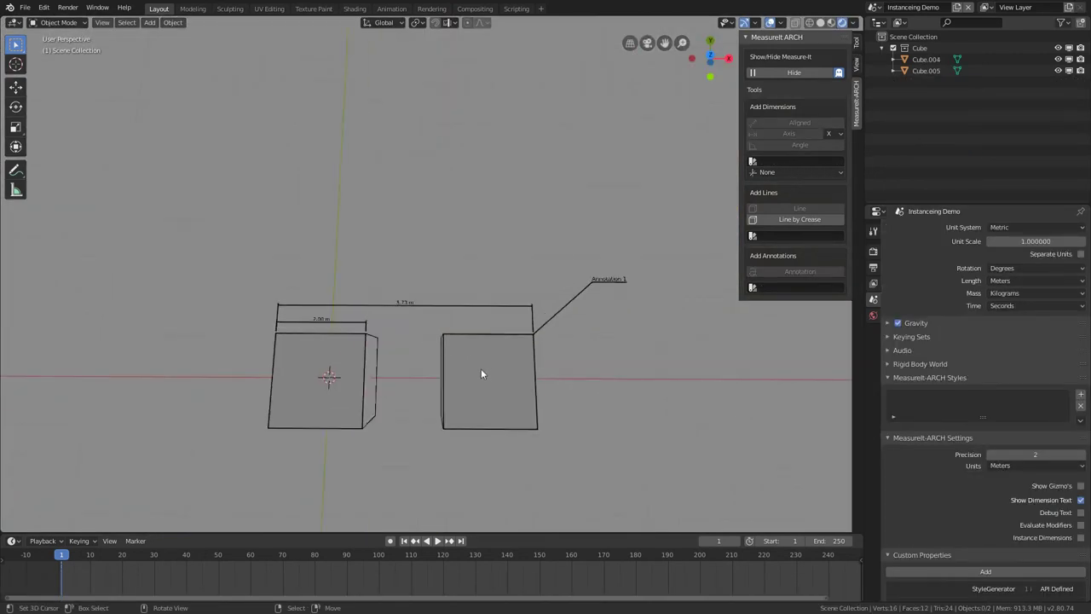
scroll(491, 330, up, 3)
shift+middle_drag(530, 334, 510, 341)
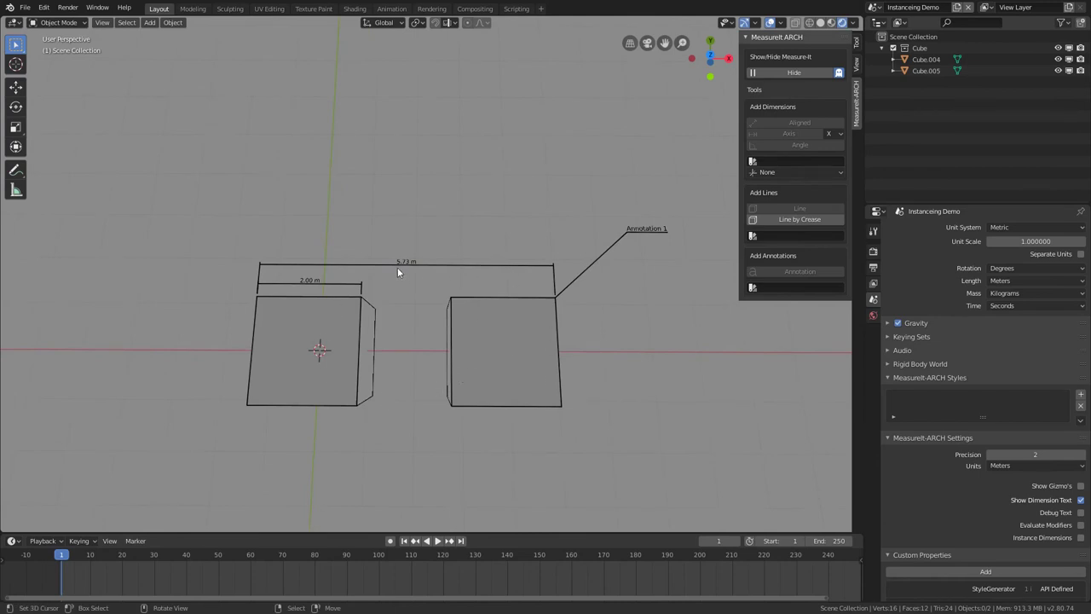
click(509, 336)
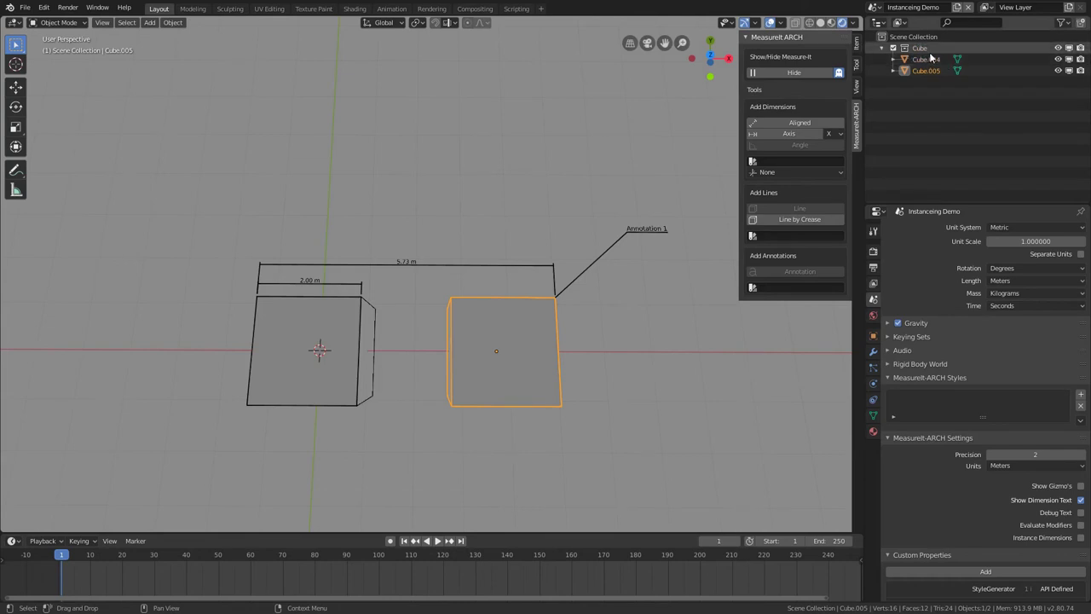
click(385, 401)
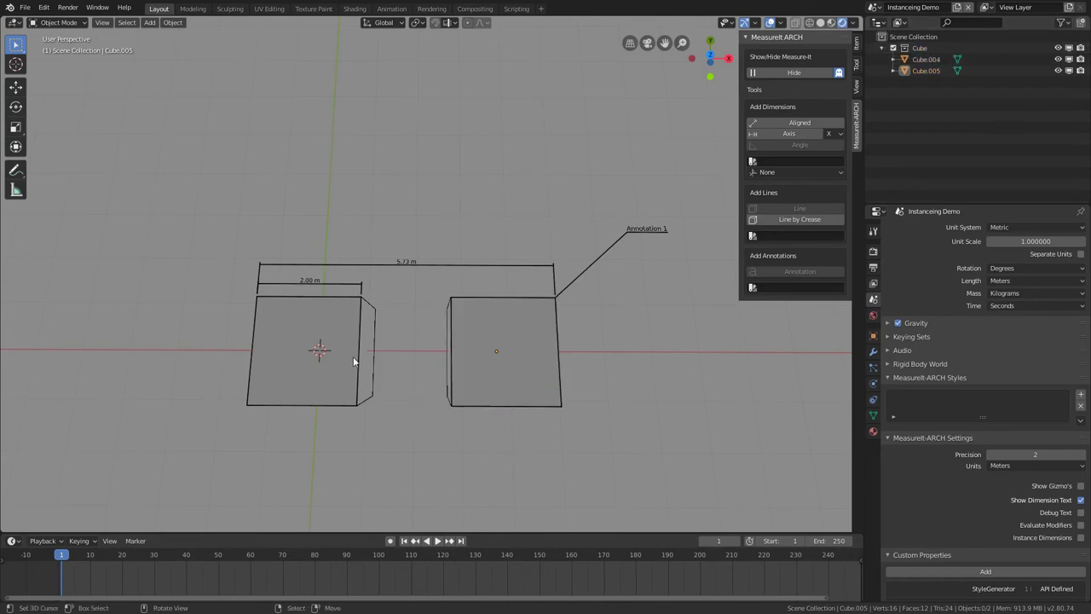
click(350, 324)
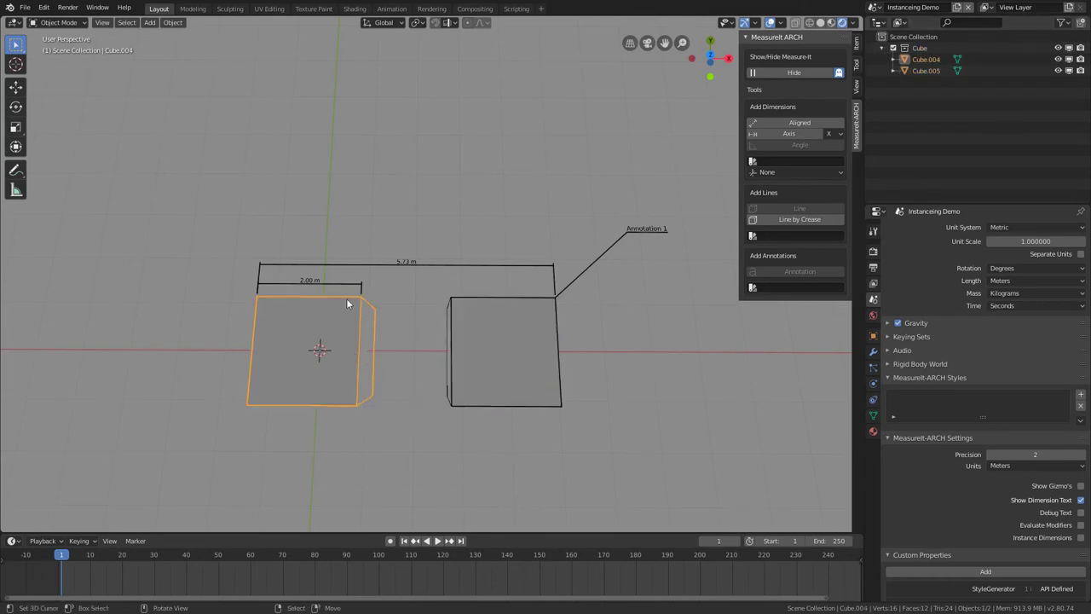
click(873, 336)
click(512, 318)
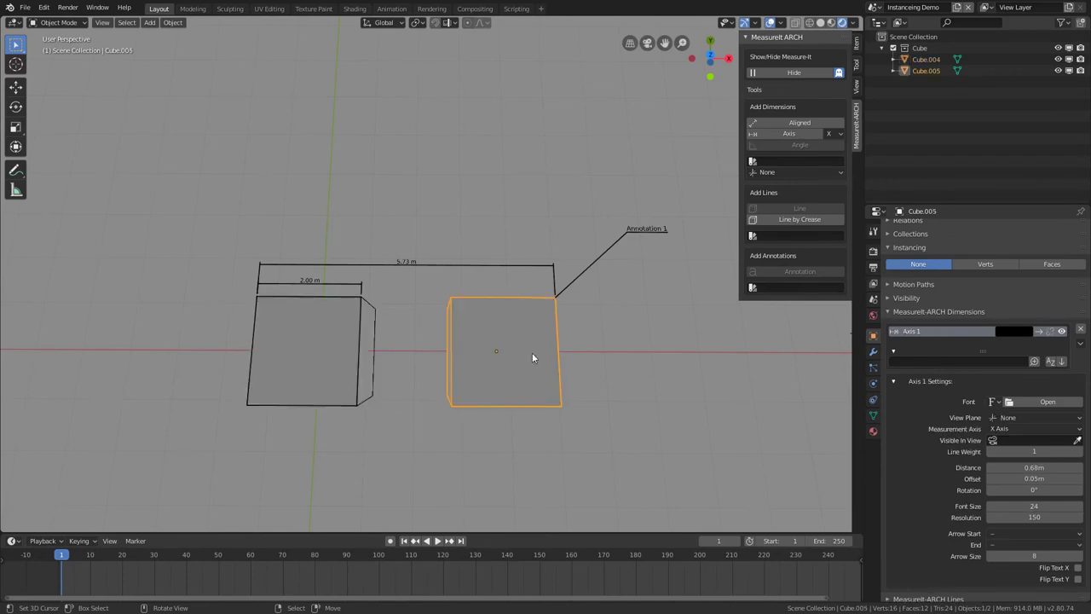
Bring up the Add menu over the viewport
scroll(623, 253, down, 3)
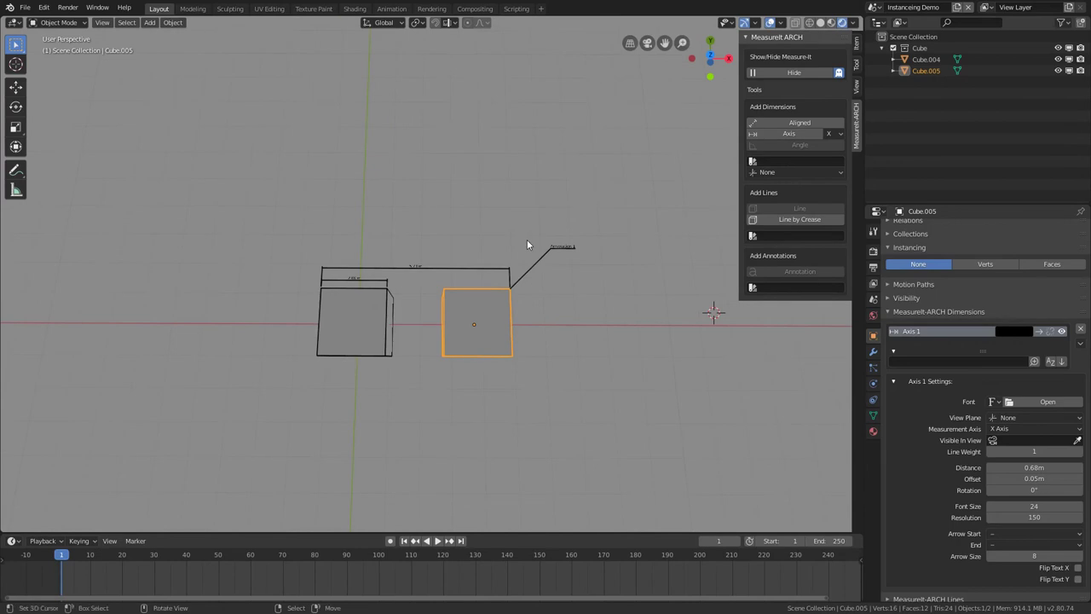
key(shift+a)
mouse_move(527, 237)
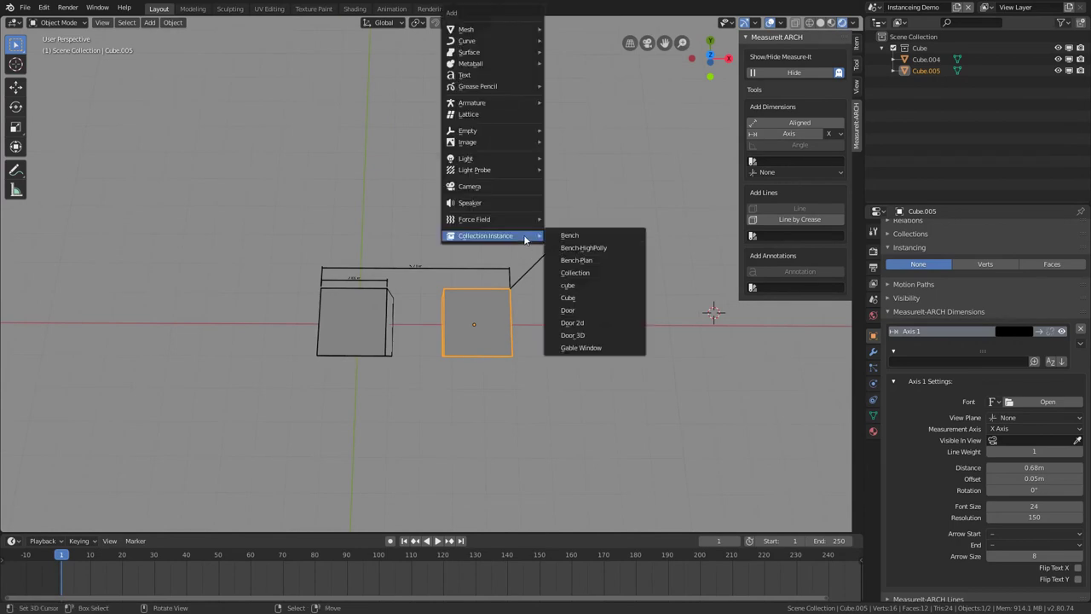
Add a Cube collection instance, Cube.012, and place it right of the original cubes
click(570, 297)
shift+middle_drag(464, 318, 365, 303)
scroll(543, 320, down, 2)
scroll(483, 323, up, 3)
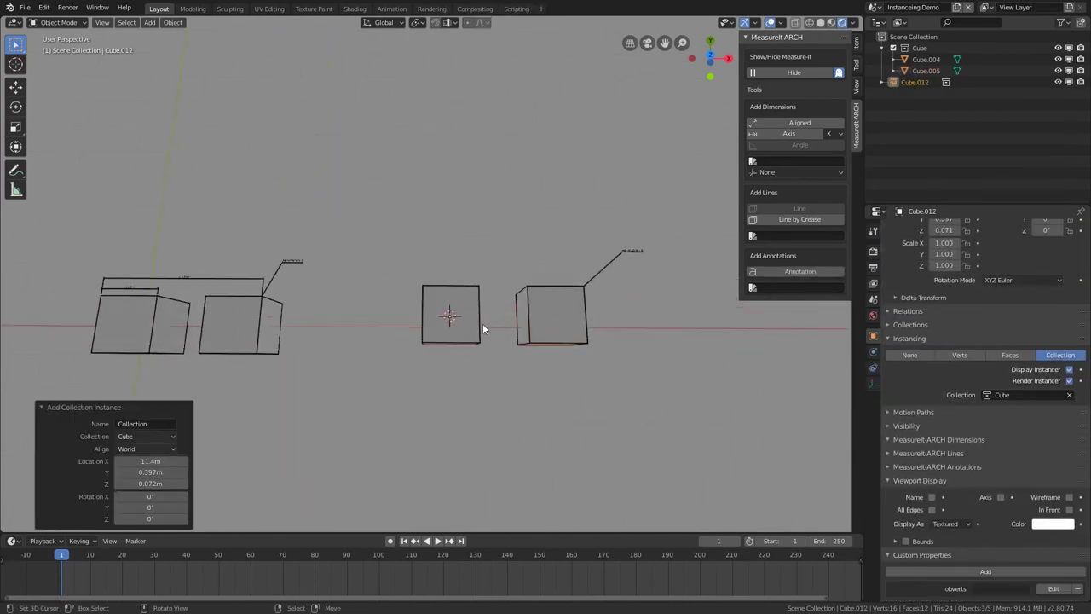
shift+middle_drag(523, 334, 589, 303)
key(g)
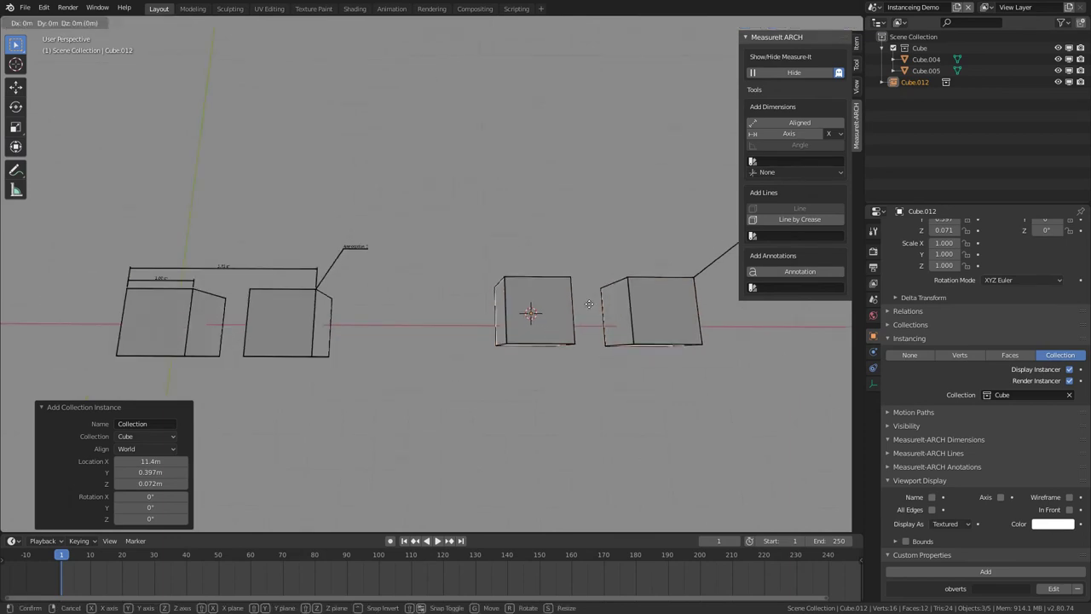
click(467, 318)
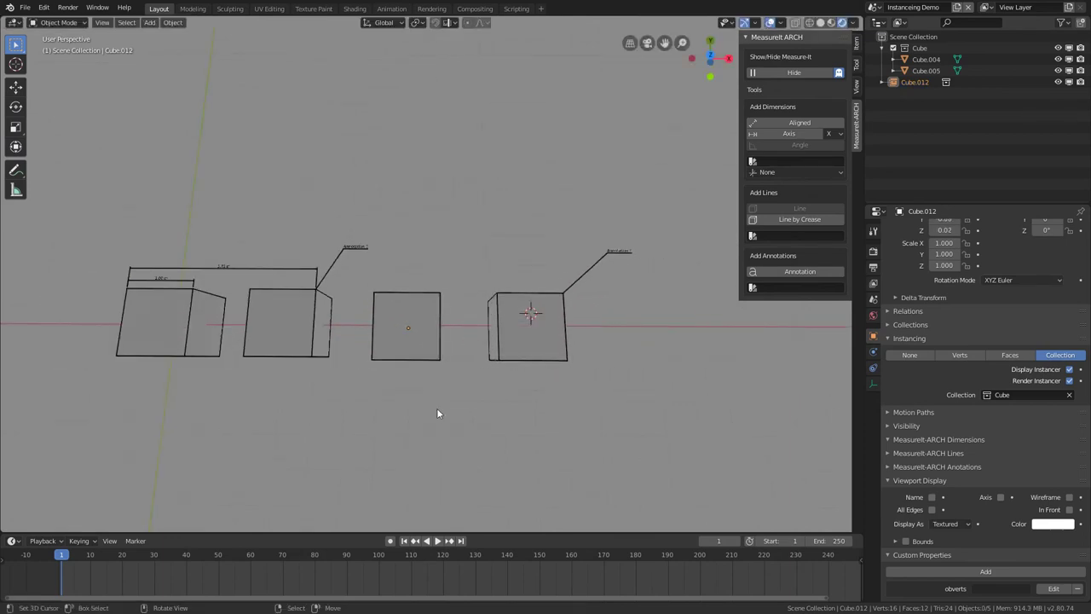
shift+middle_drag(387, 350, 430, 368)
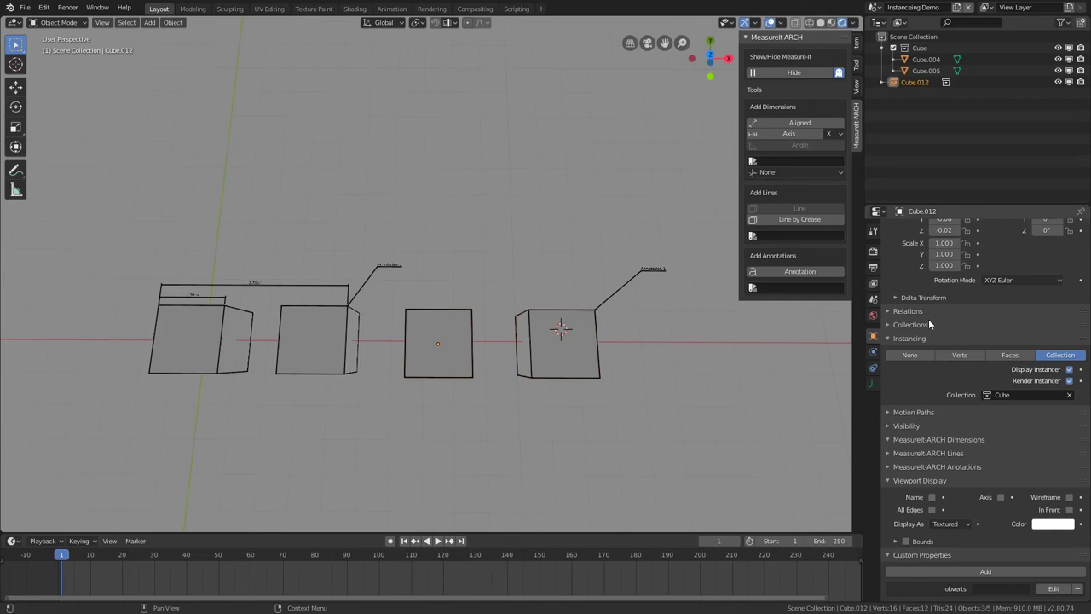
click(871, 299)
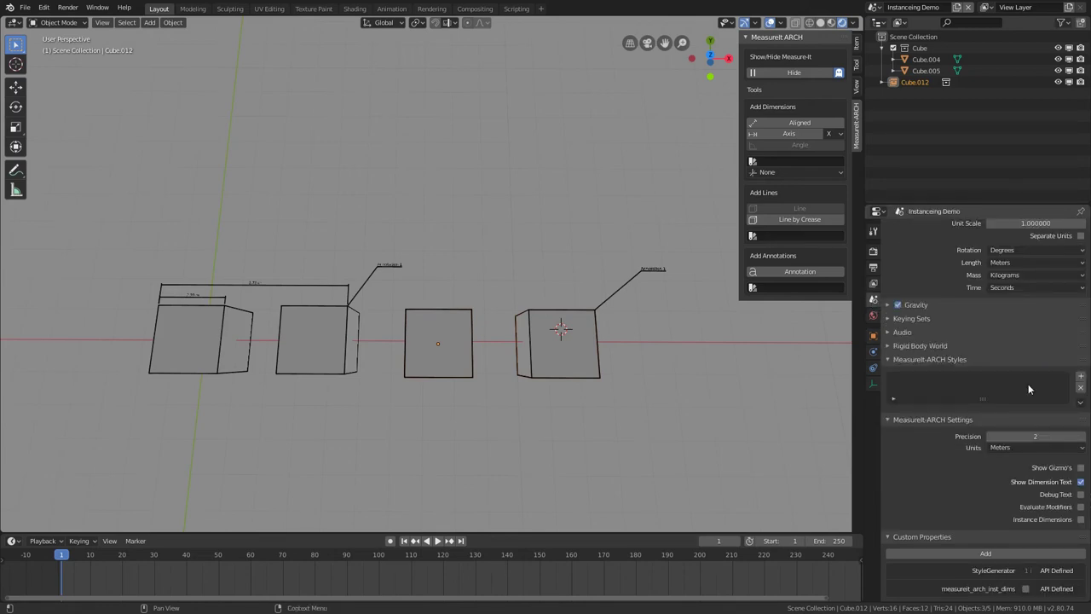
Enable Instance Dimensions so Cube.012 shows its 2.00 m and 5.73 m dimensions, then view from top
click(1080, 519)
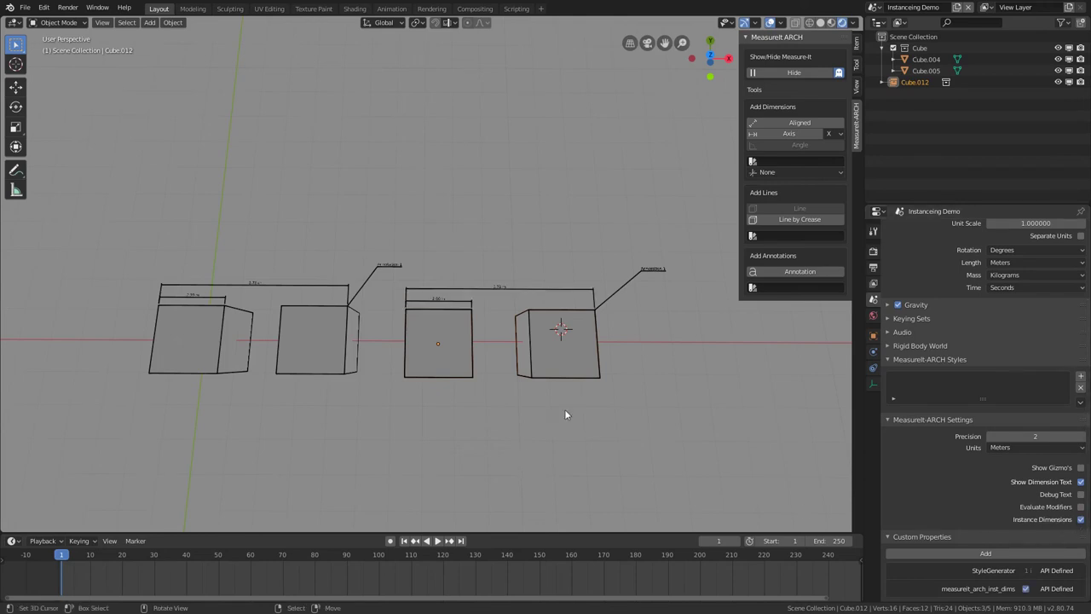
middle_drag(564, 409, 507, 391)
scroll(506, 390, up, 2)
shift+middle_drag(565, 419, 504, 392)
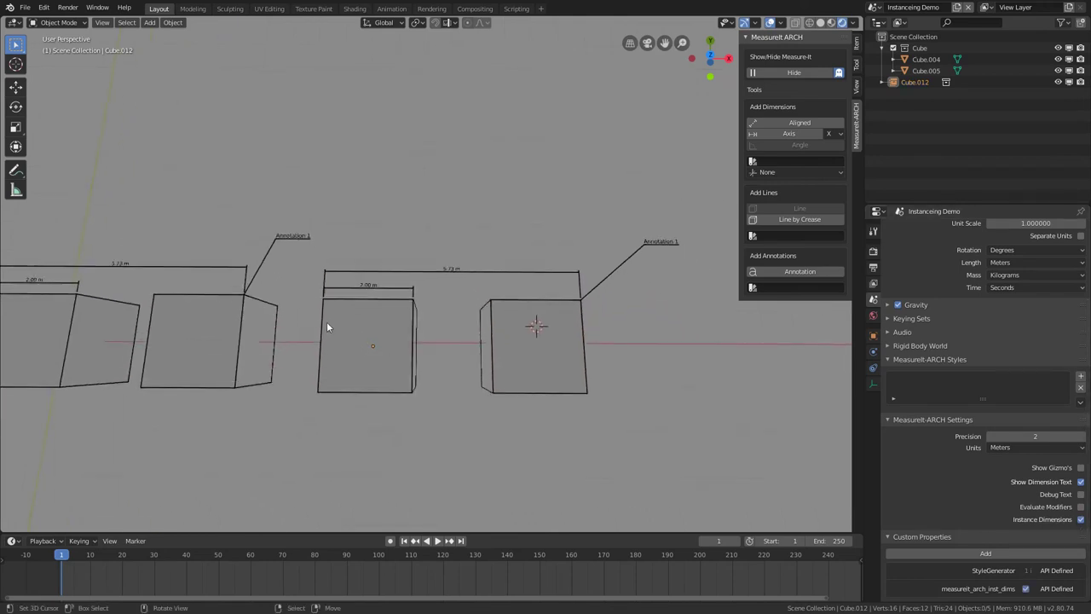
key(g)
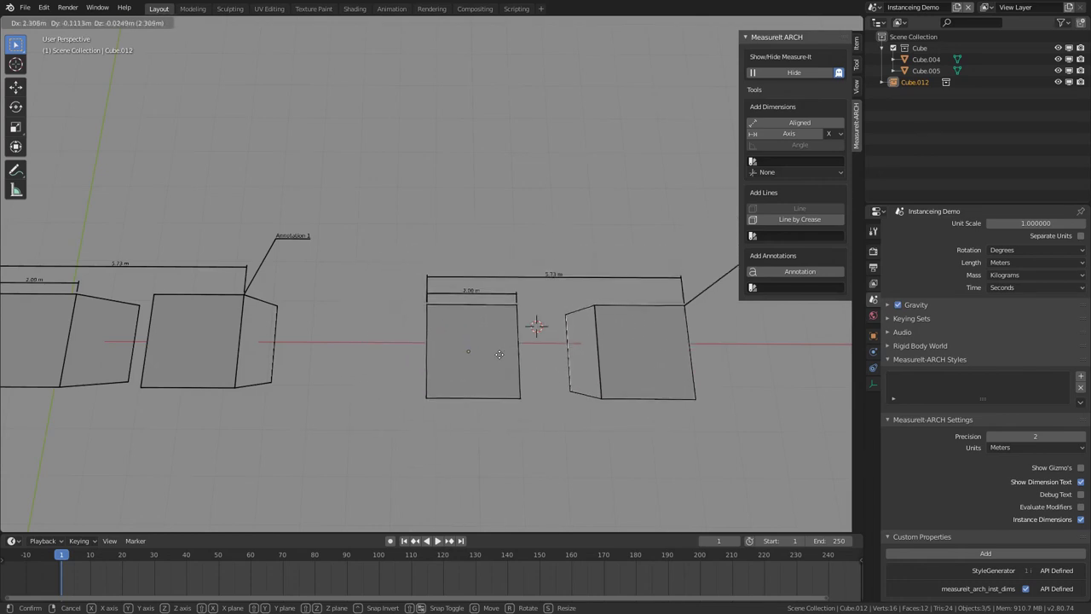
right_click(457, 341)
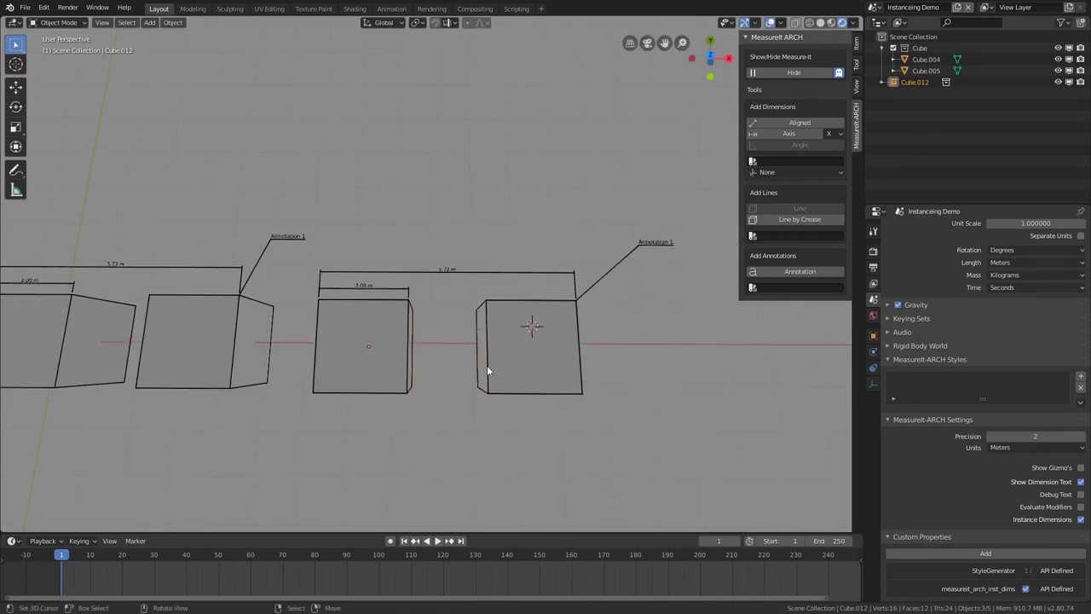
key(KP_7)
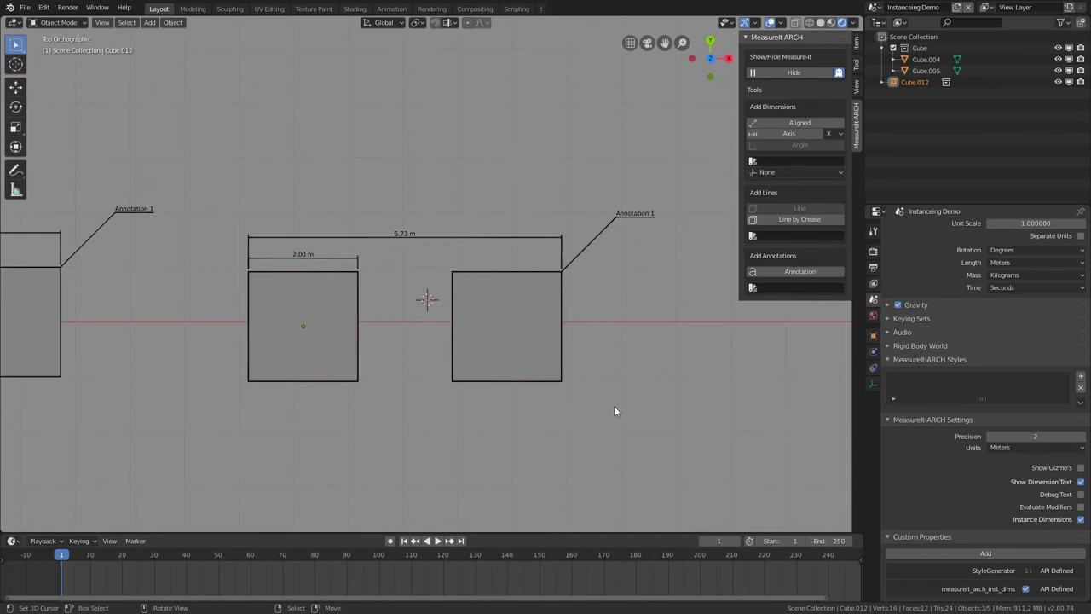
key(r)
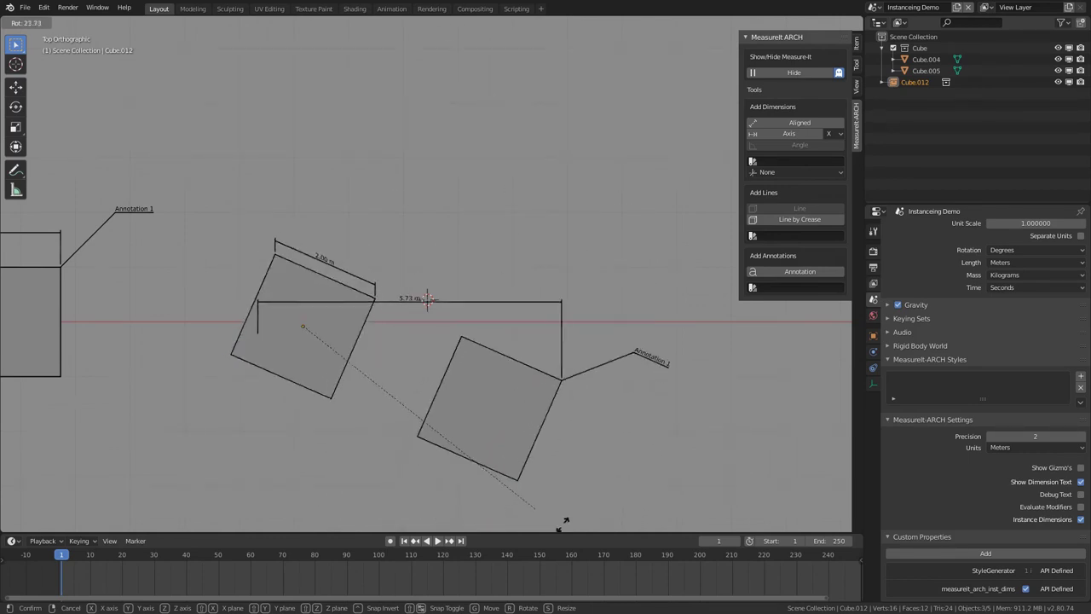
key(Escape)
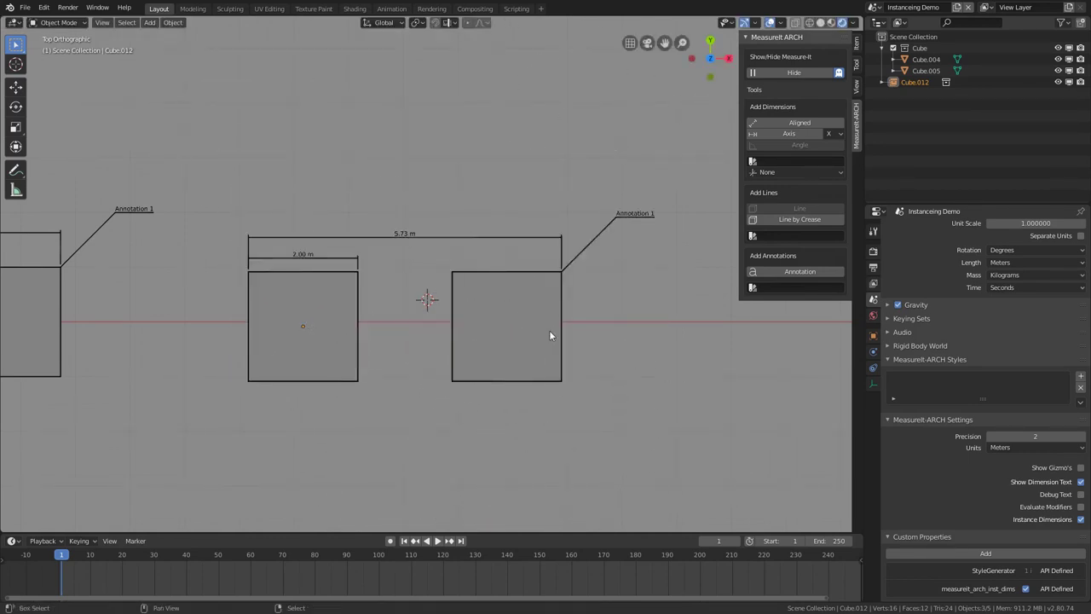
shift+middle_drag(550, 336, 524, 309)
key(s)
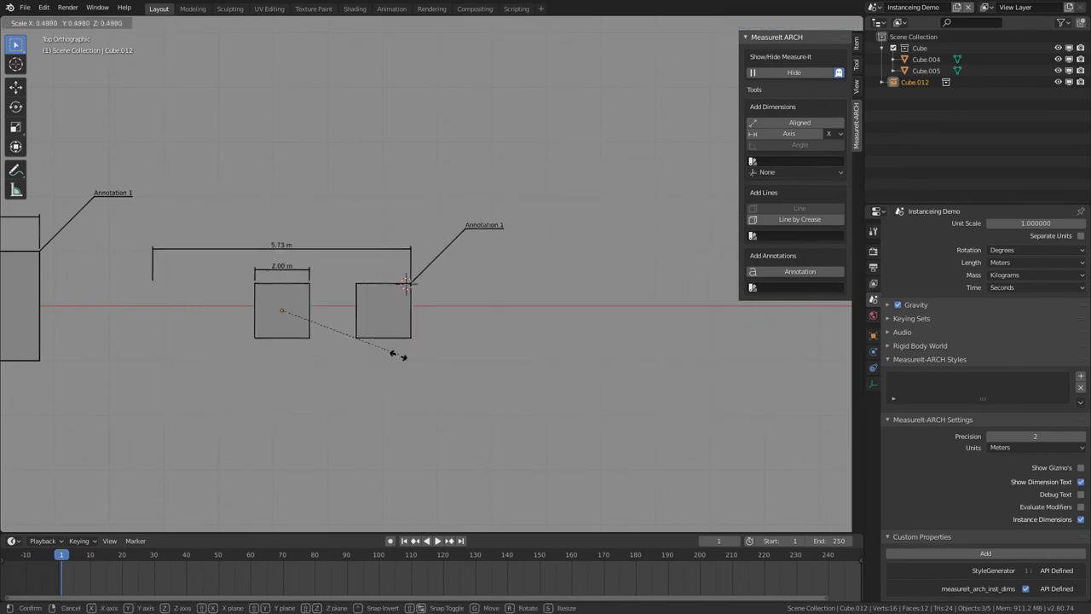
right_click(536, 300)
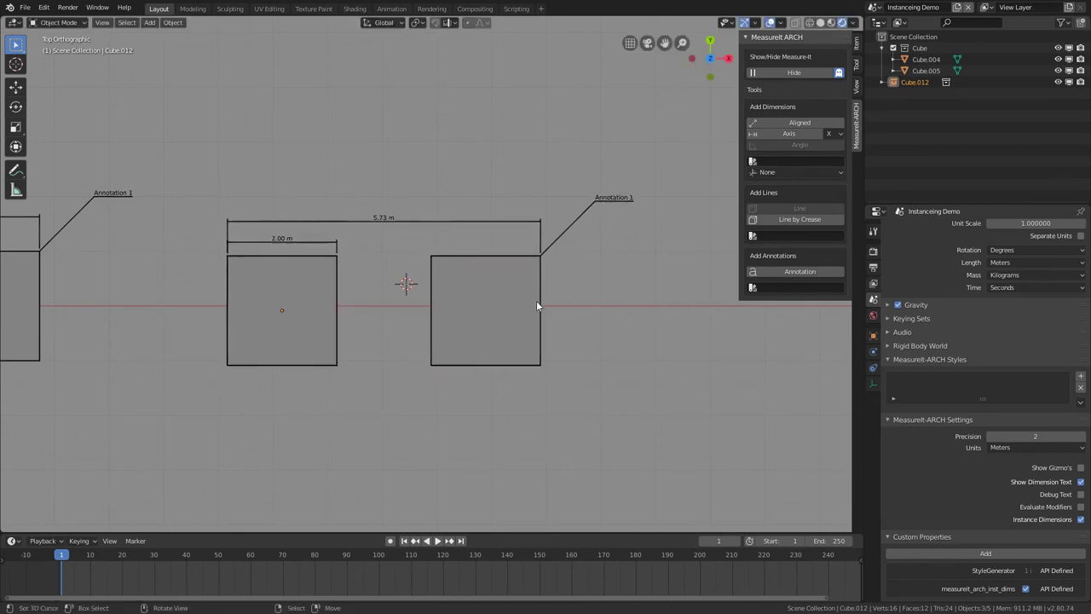
shift+middle_drag(309, 303, 443, 321)
scroll(443, 327, down, 2)
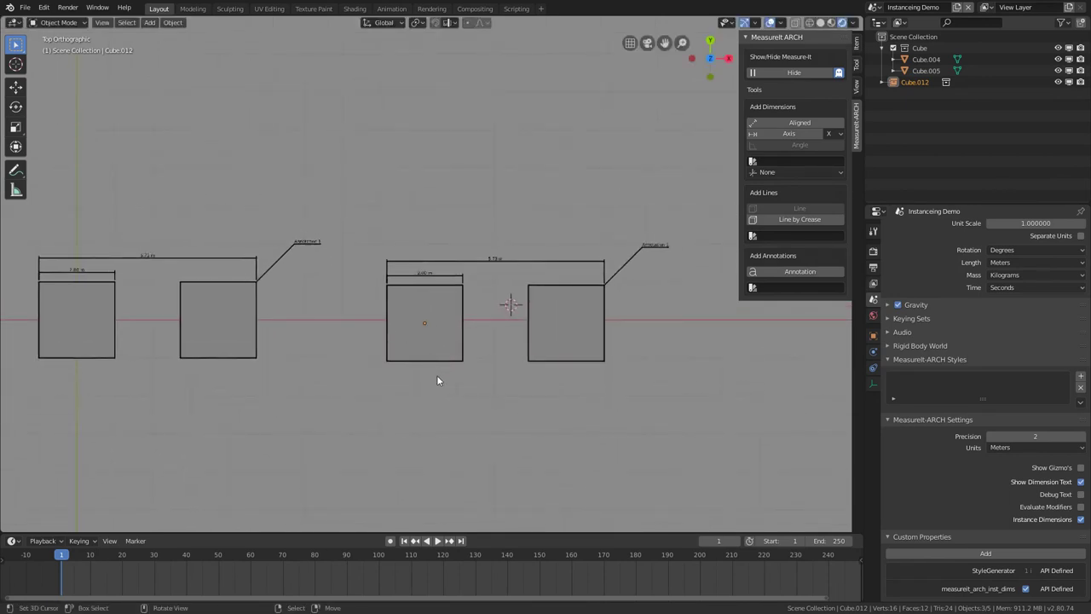
mouse_move(467, 360)
shift+middle_down()
mouse_move(414, 350)
mouse_move(468, 355)
shift+middle_up()
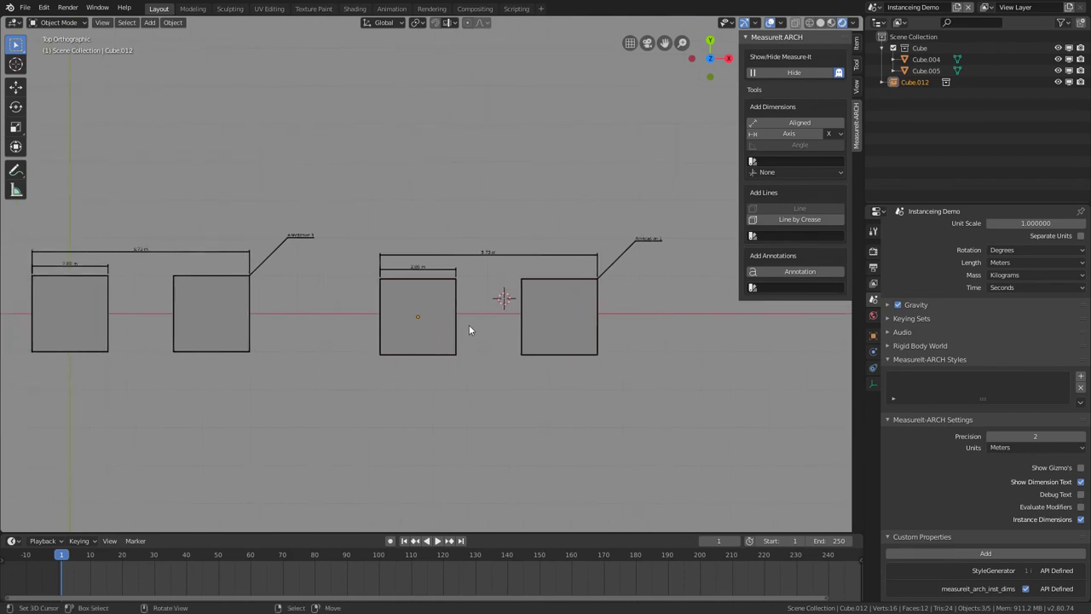
shift+middle_drag(470, 330, 448, 349)
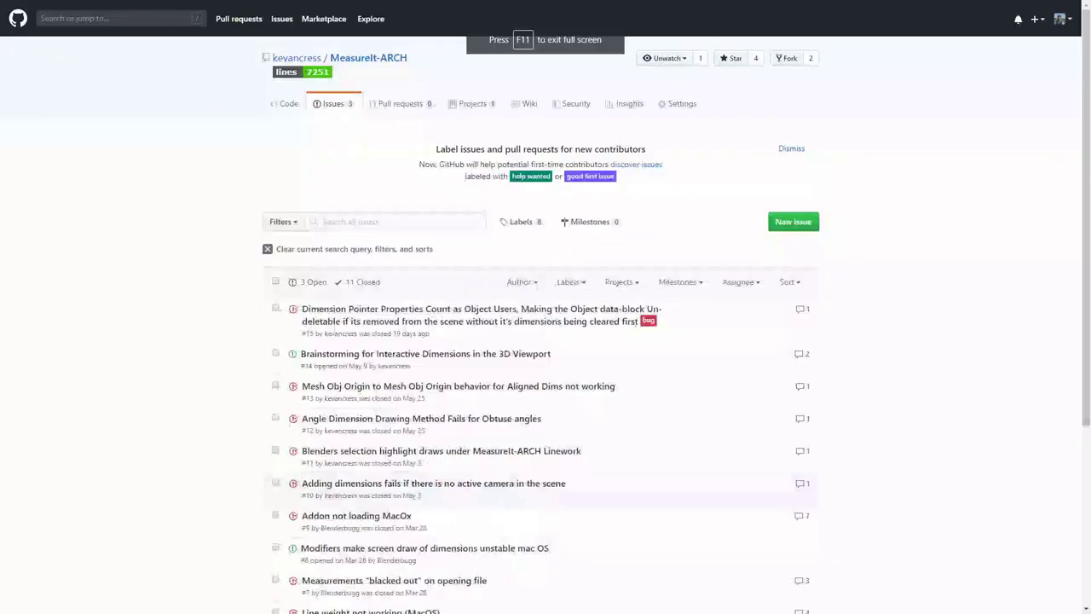
Scroll down the MeasureIt-ARCH issue list from #15 to #1 Installation problem
scroll(1057, 252, down, 3)
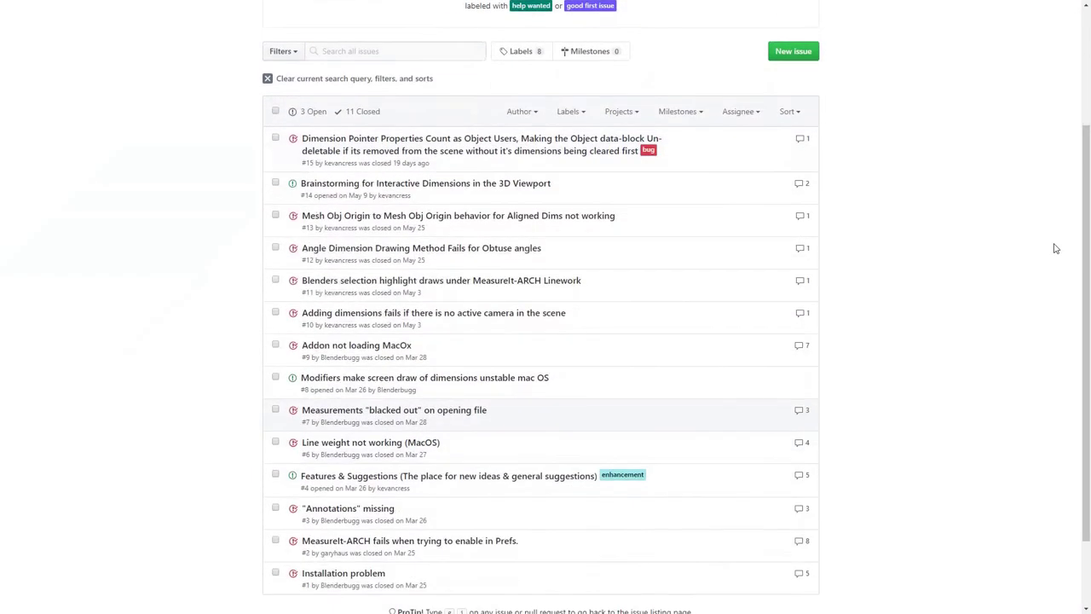